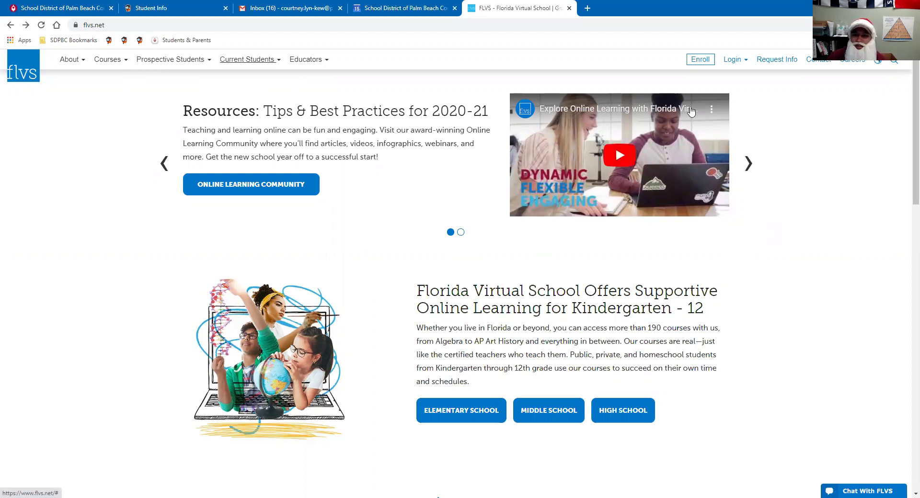
Step: Bring up the FLVS enrollment options from the top navigation's Enroll link
left_click(699, 61)
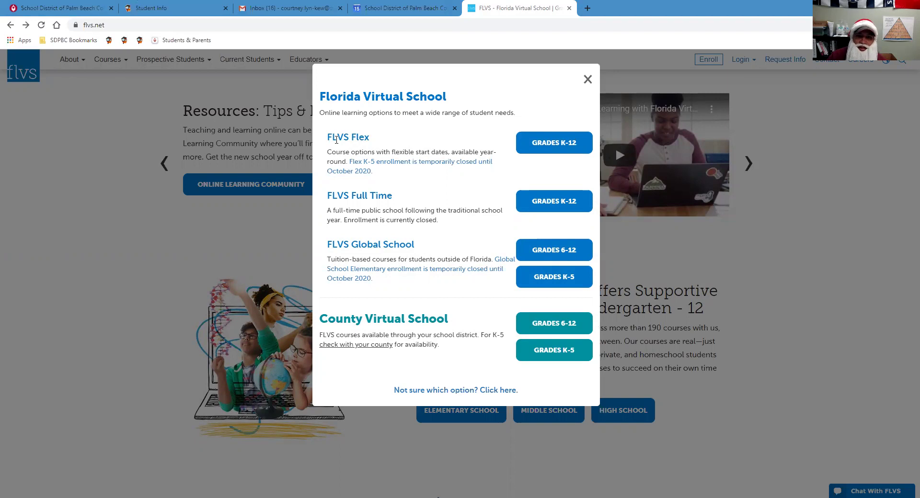
Step: Choose FLVS Flex Grades K-12 and start the grades 6-12 enrollment catalogue
left_click(560, 149)
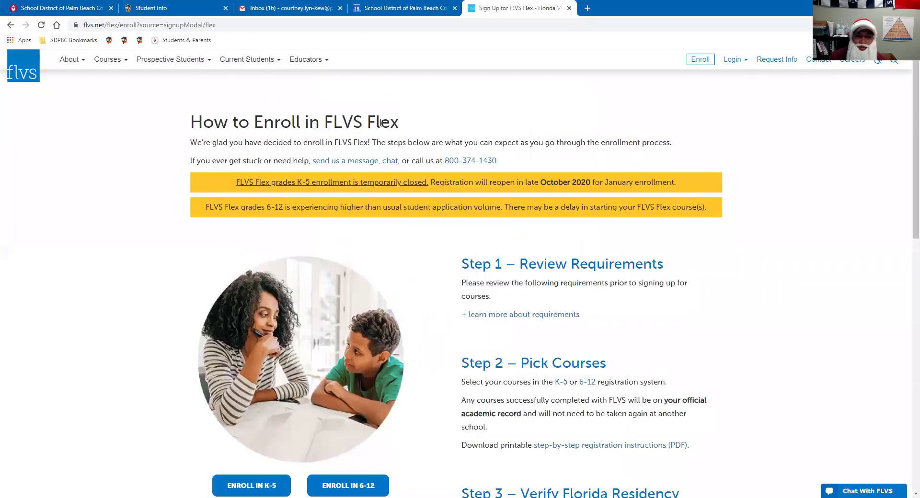
scroll(435, 140, "down", 2)
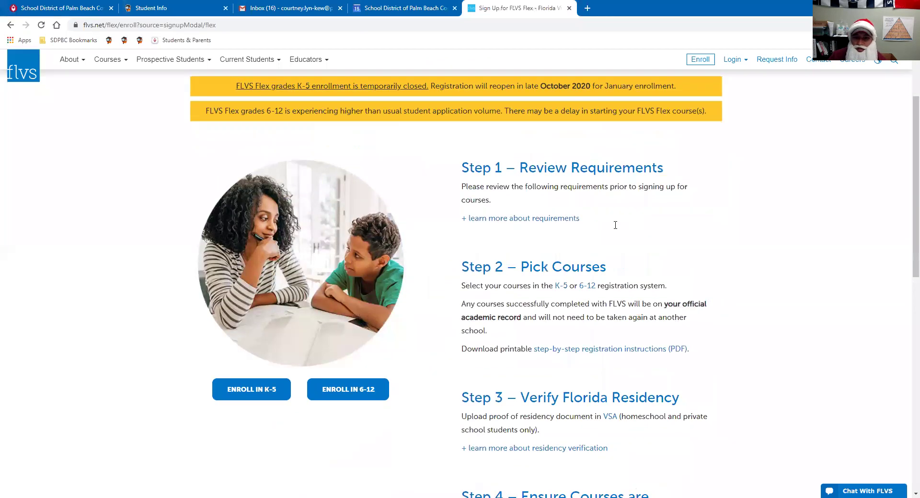
scroll(557, 204, "down", 2)
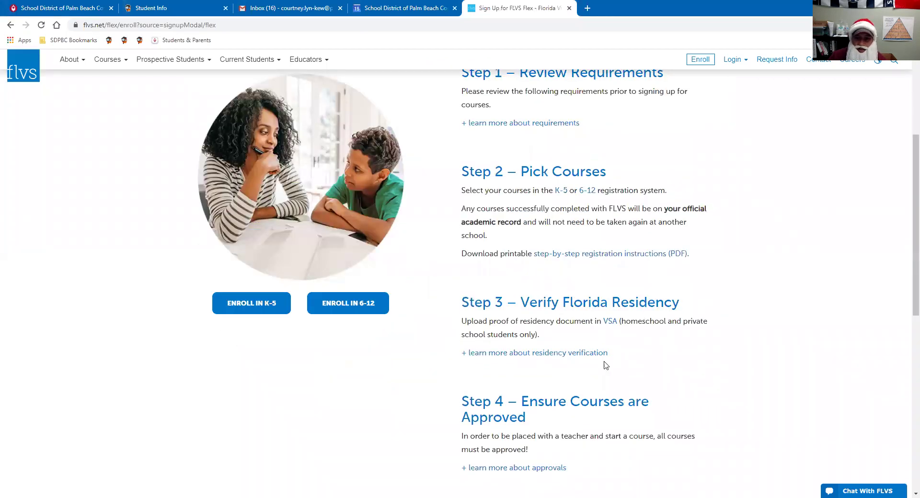
left_click(350, 304)
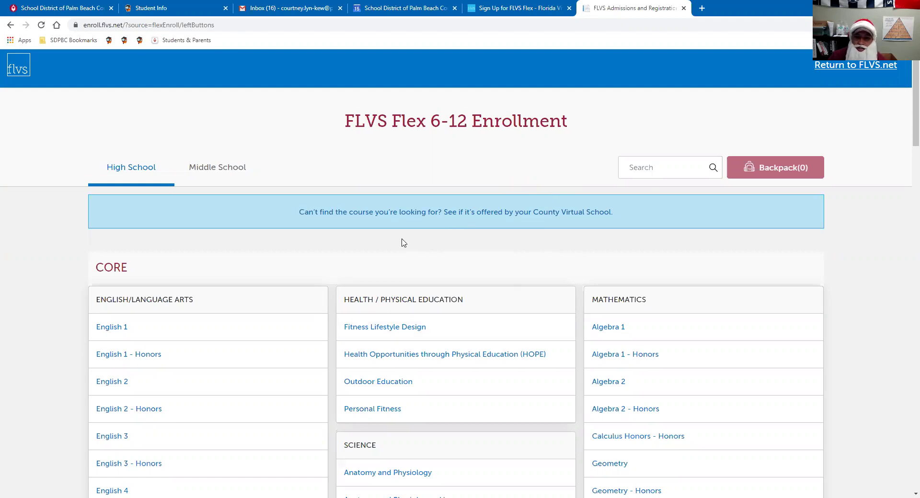
Step: Add the Driver Education/Traffic Safety elective to the backpack and continue to enrollment login
scroll(404, 245, "down", 2)
scroll(405, 244, "down", 10)
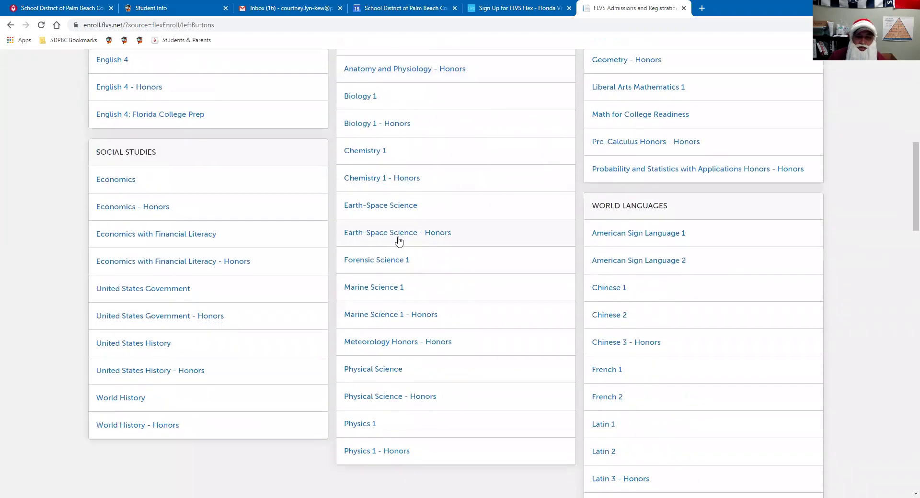
scroll(397, 240, "down", 4)
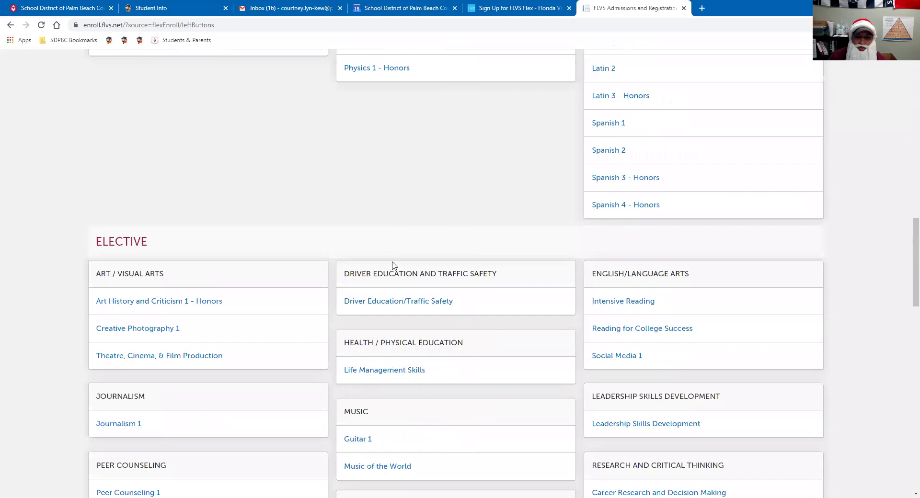
left_click(396, 303)
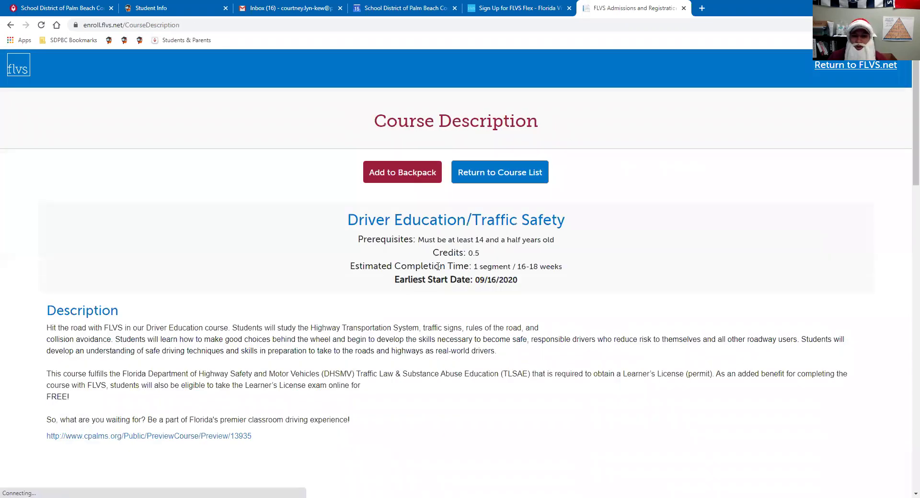
left_click(410, 175)
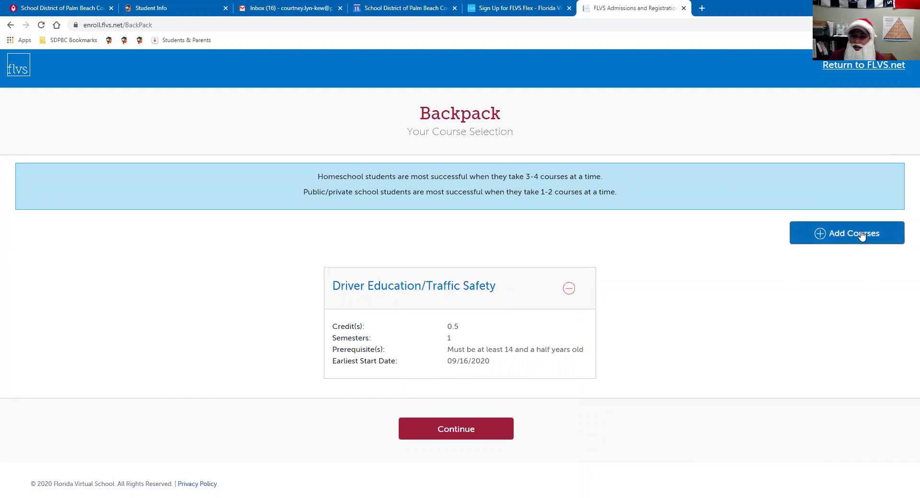
left_click(448, 428)
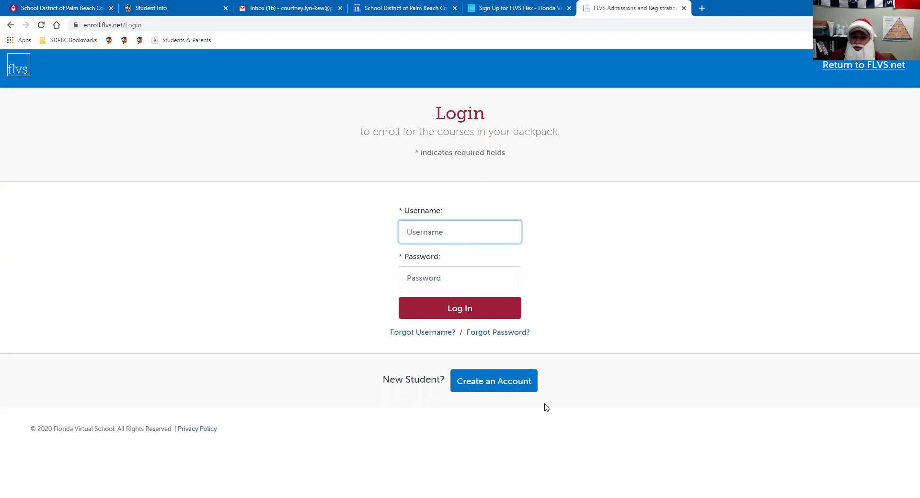
Step: Begin a new student account and enter a username
left_click(490, 387)
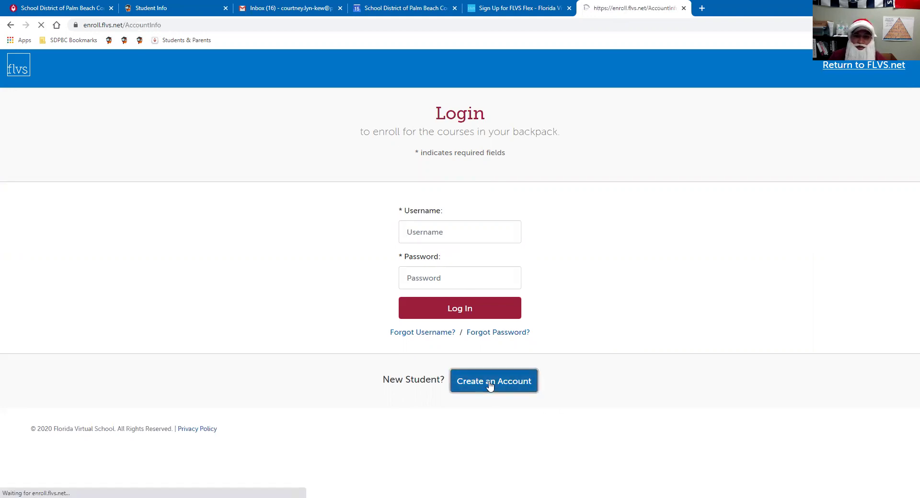
scroll(460, 369, "down", 1)
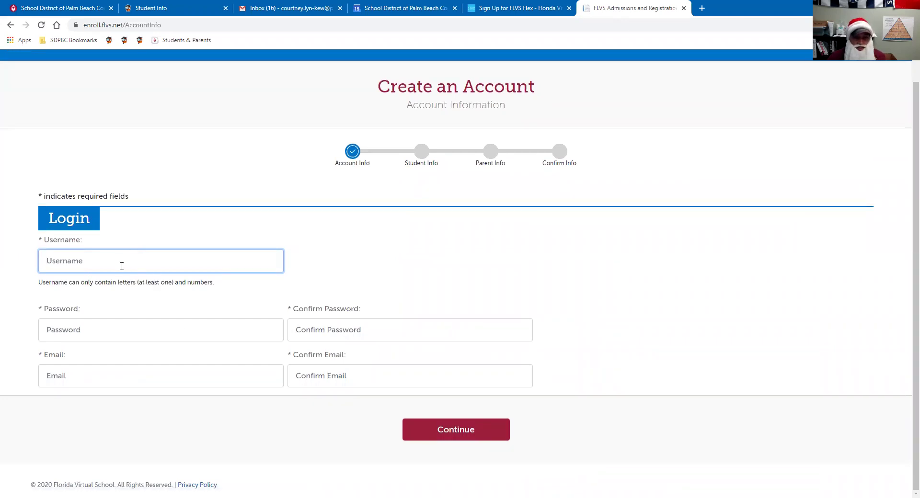
type("JohnDoe")
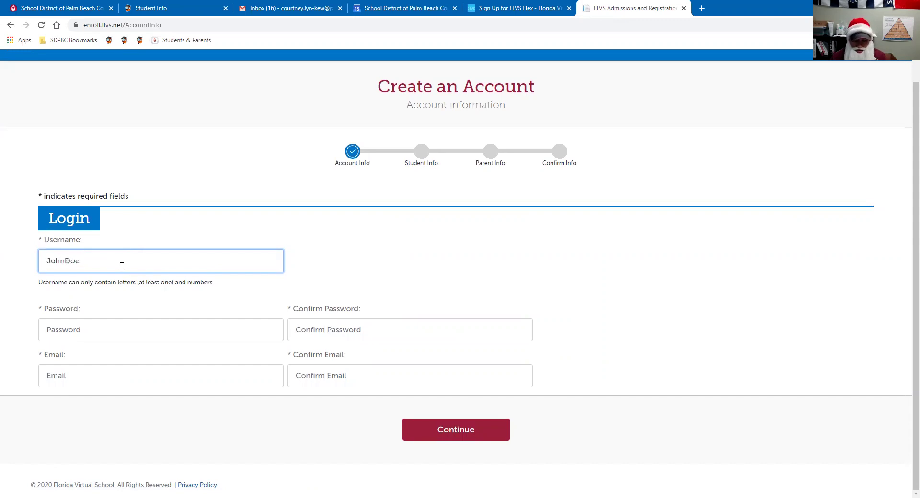
type("23")
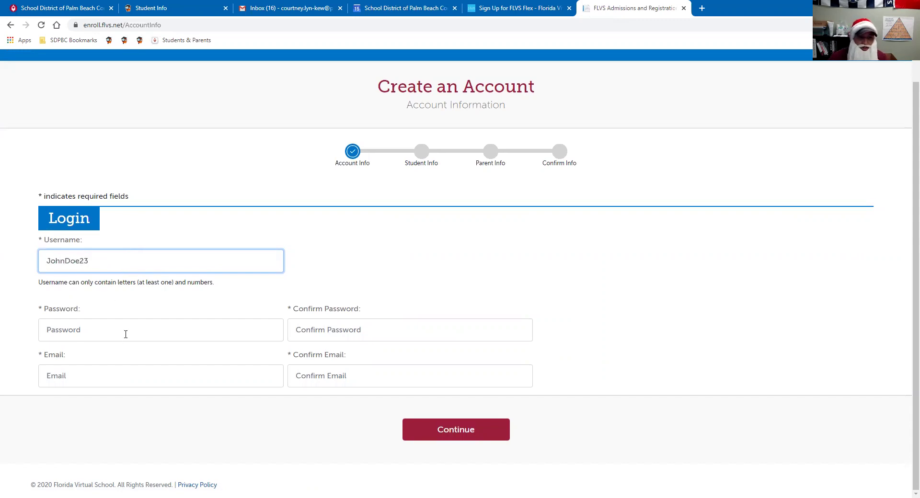
Step: Enter the account password and type its confirmation
left_click(124, 333)
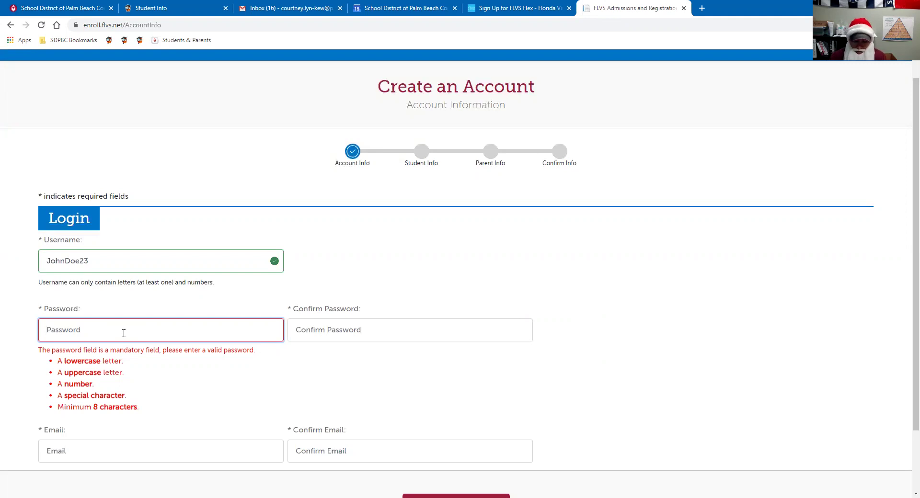
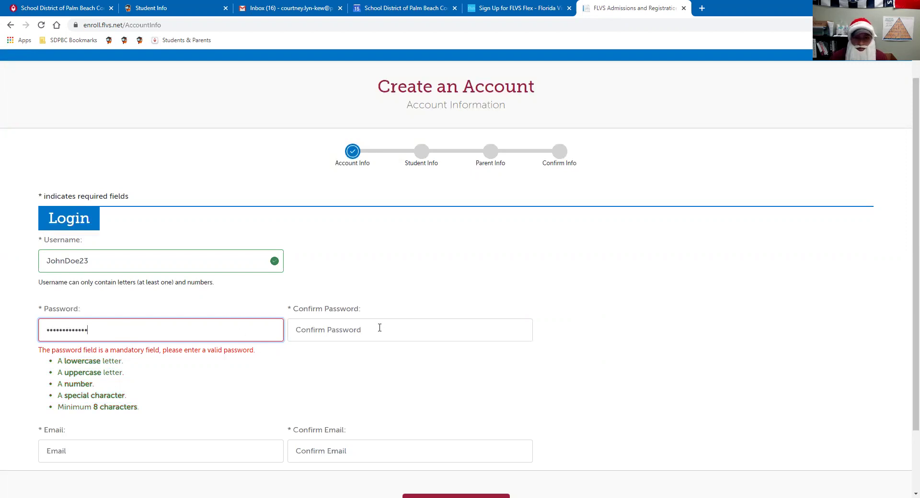
left_click(361, 340)
Step: Enter the account e-mail address and its confirmation, then submit the account details
left_click(154, 377)
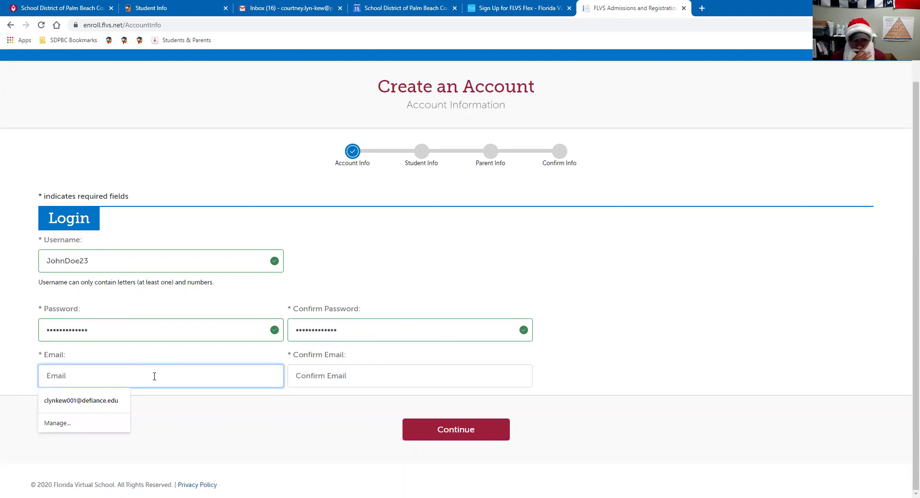
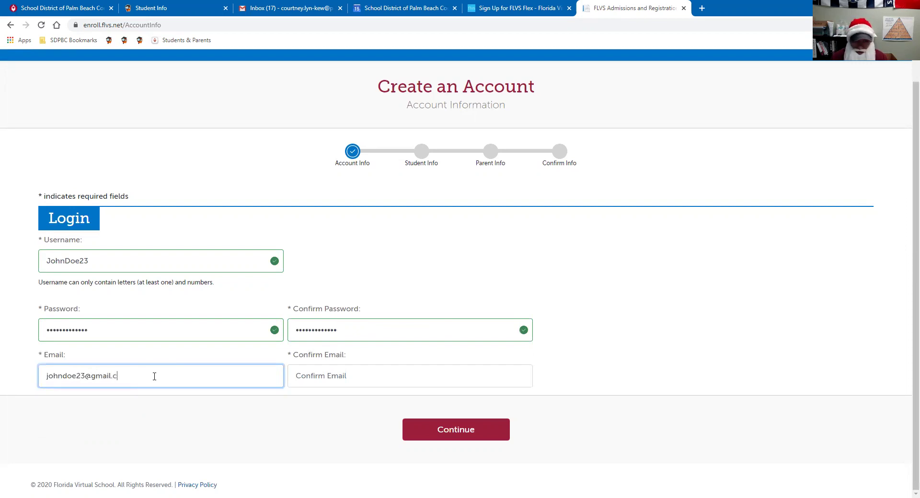
left_click(394, 380)
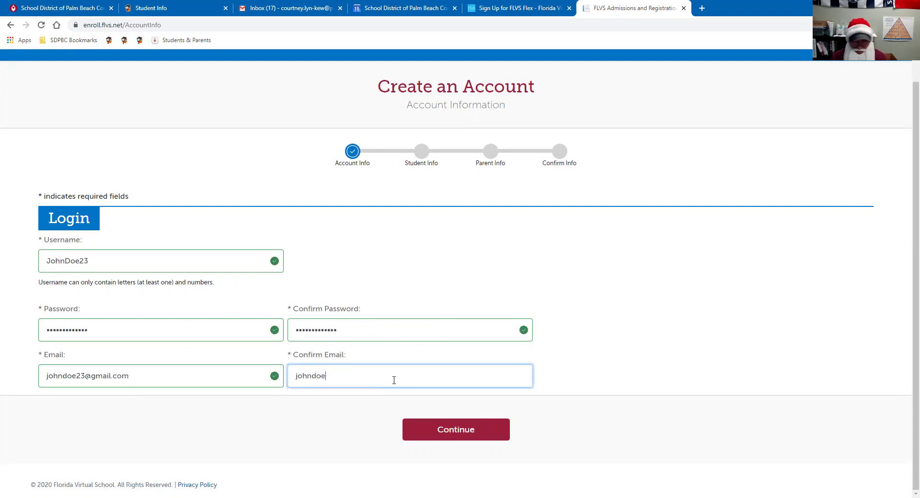
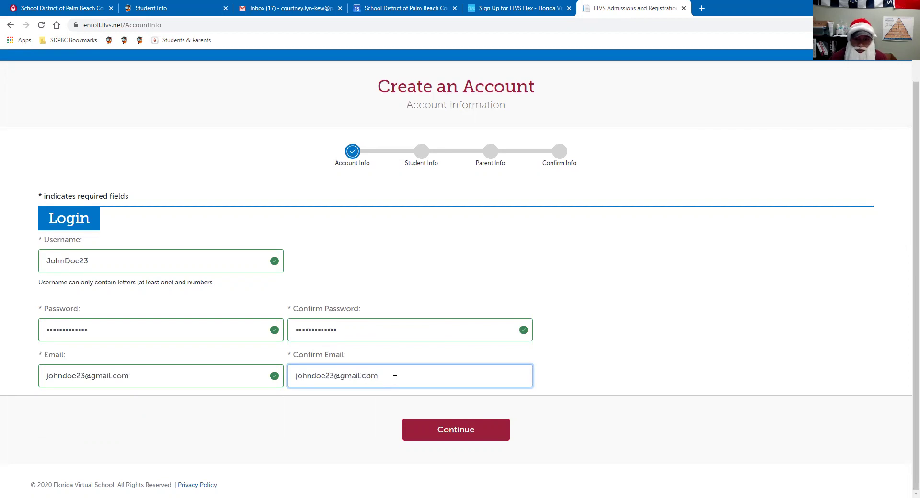
left_click(439, 431)
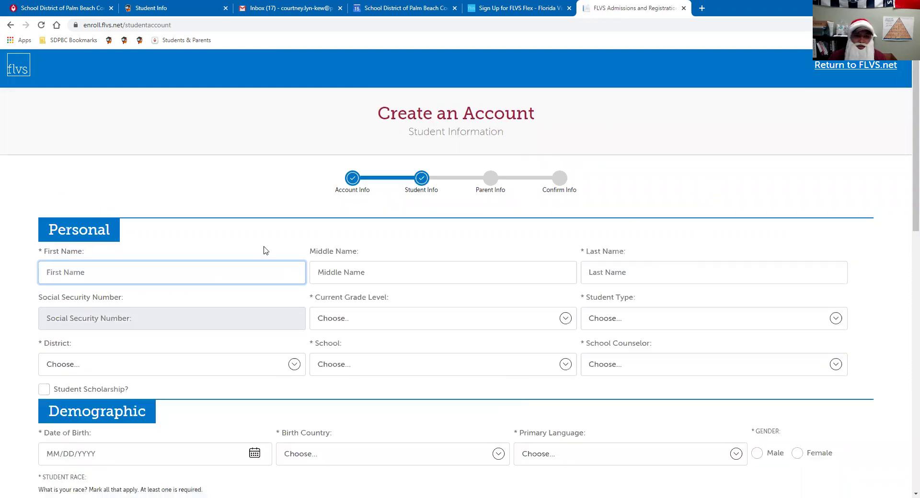
scroll(306, 251, "down", 2)
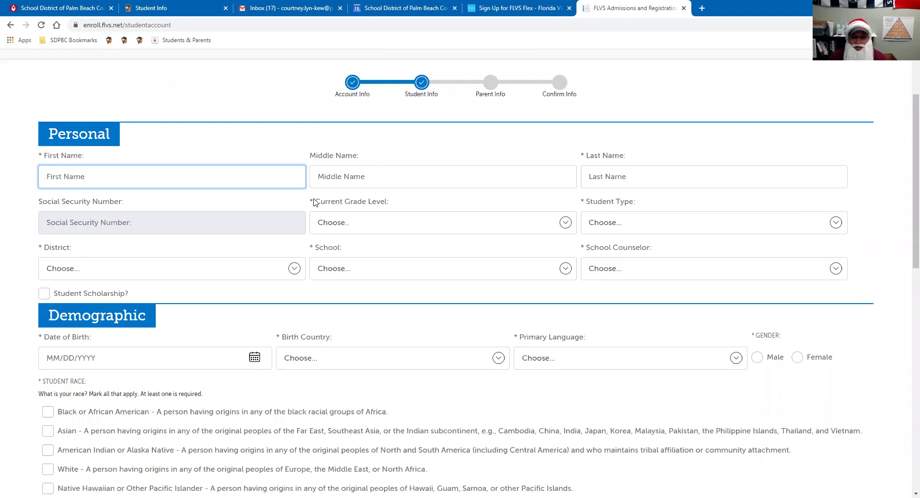
scroll(314, 202, "down", 7)
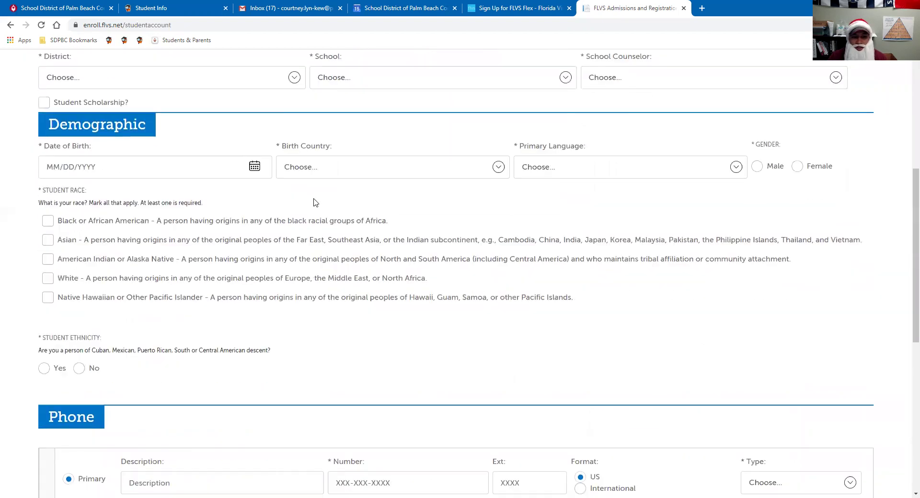
scroll(314, 201, "down", 5)
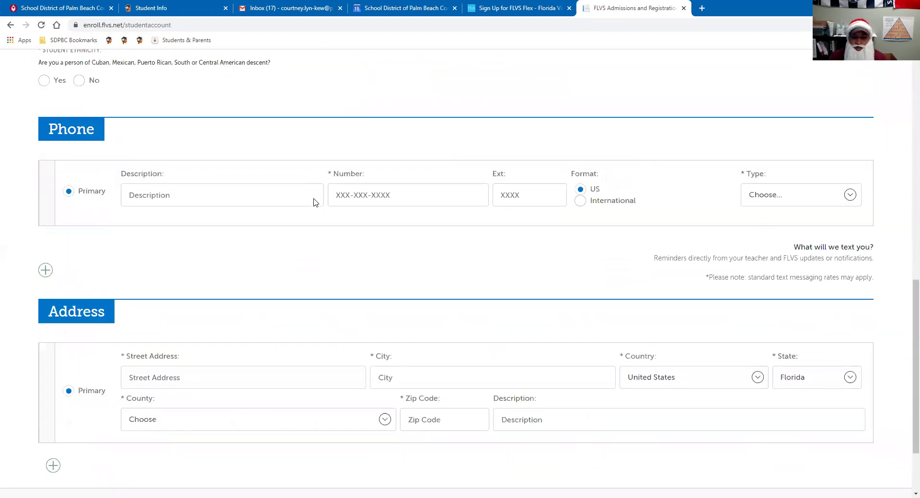
scroll(312, 199, "up", 14)
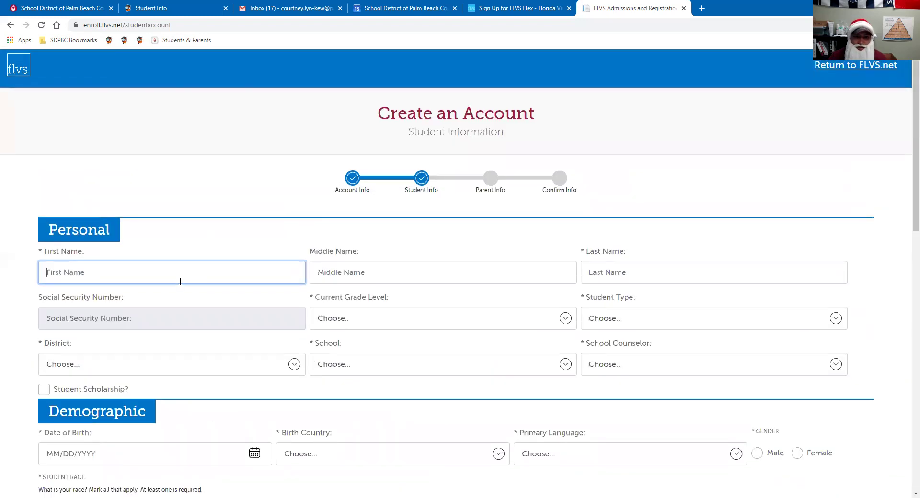
Step: Enter the student's first and last name
left_click(180, 281)
type("John")
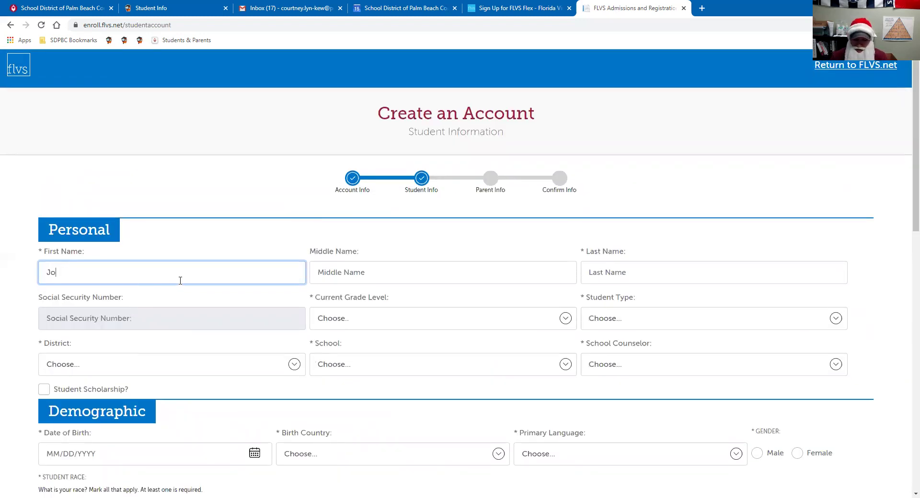
left_click(645, 276)
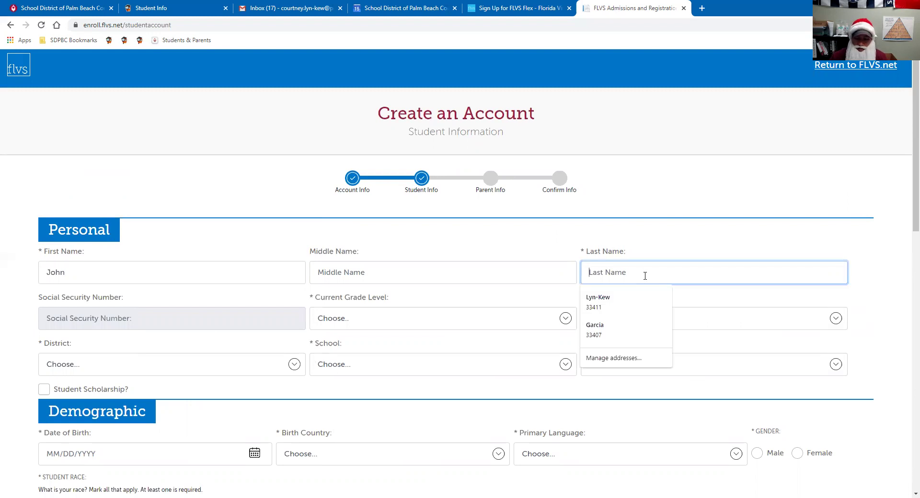
type("Does")
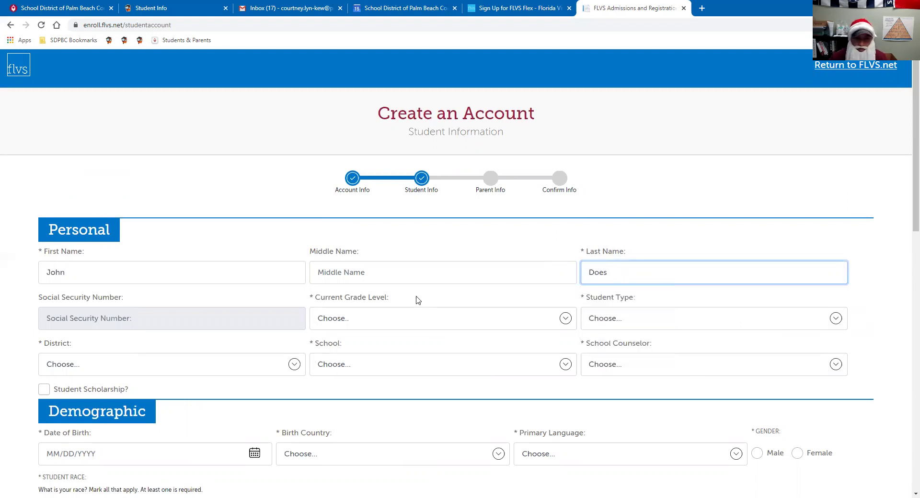
Step: Set Current Grade Level to 9 and Student Type to Public School
left_click(423, 321)
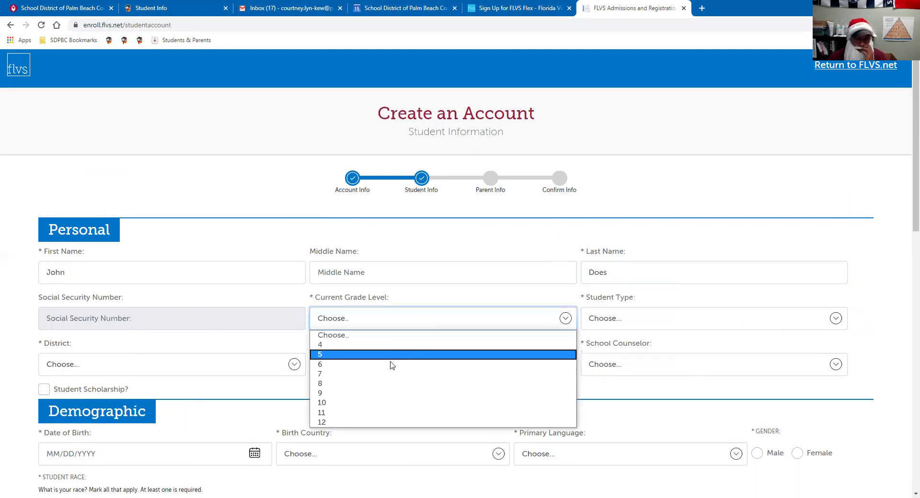
left_click(375, 394)
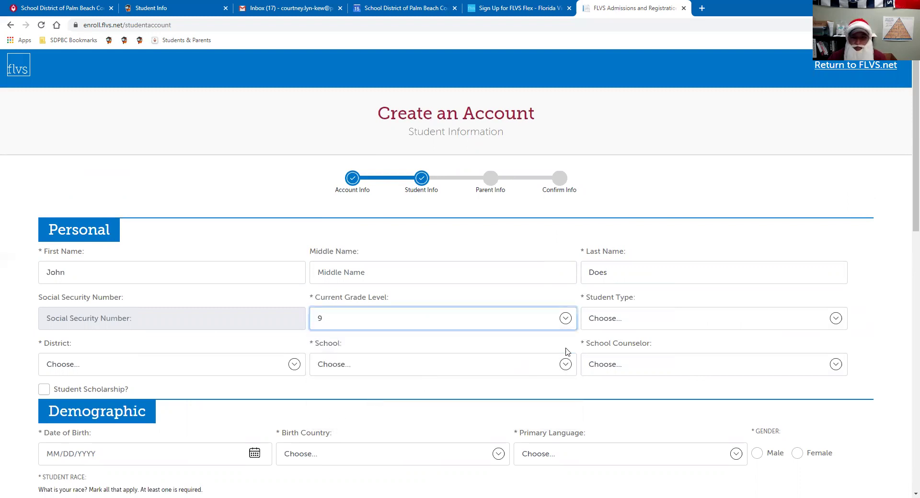
left_click(631, 322)
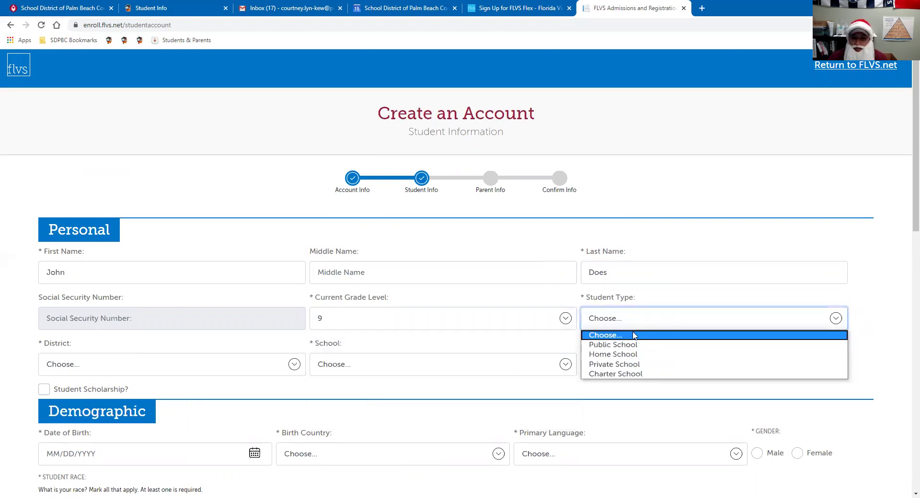
left_click(630, 346)
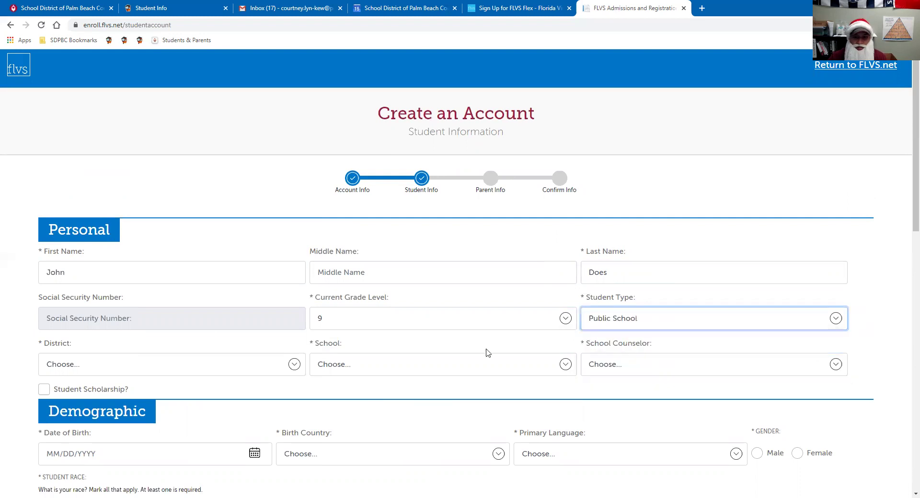
left_click(219, 374)
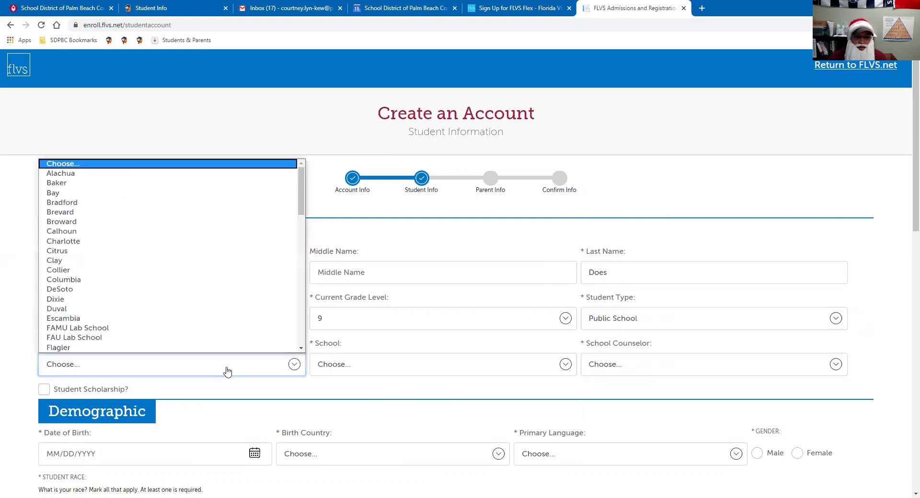
Step: Choose Palm Beach as district and Palm Beach Lakes High School as the school
scroll(215, 254, "down", 6)
scroll(214, 260, "down", 3)
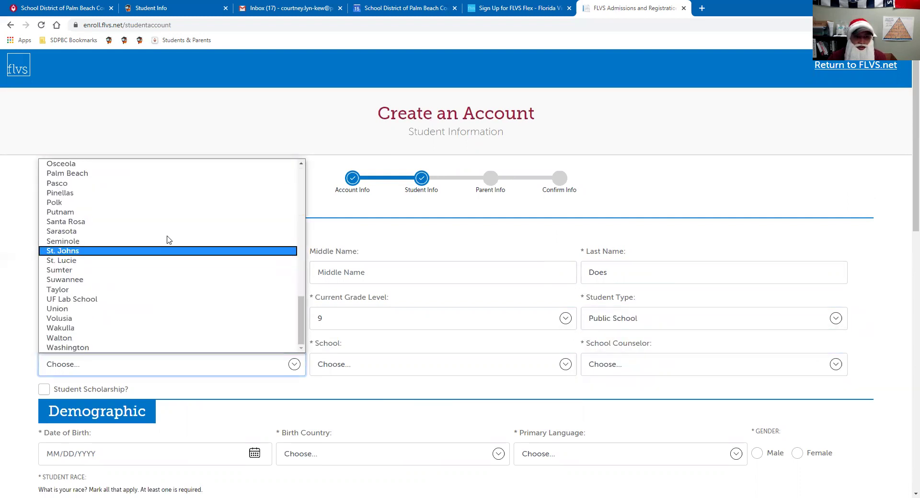
left_click(131, 173)
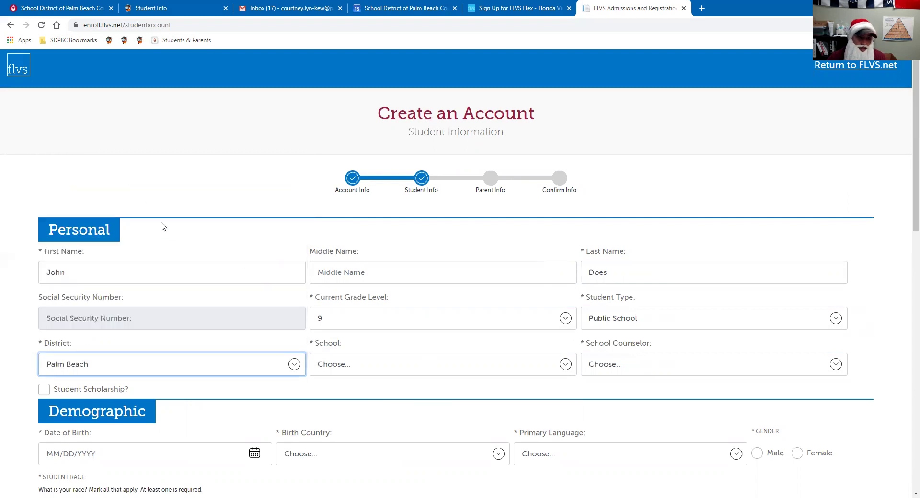
left_click(550, 369)
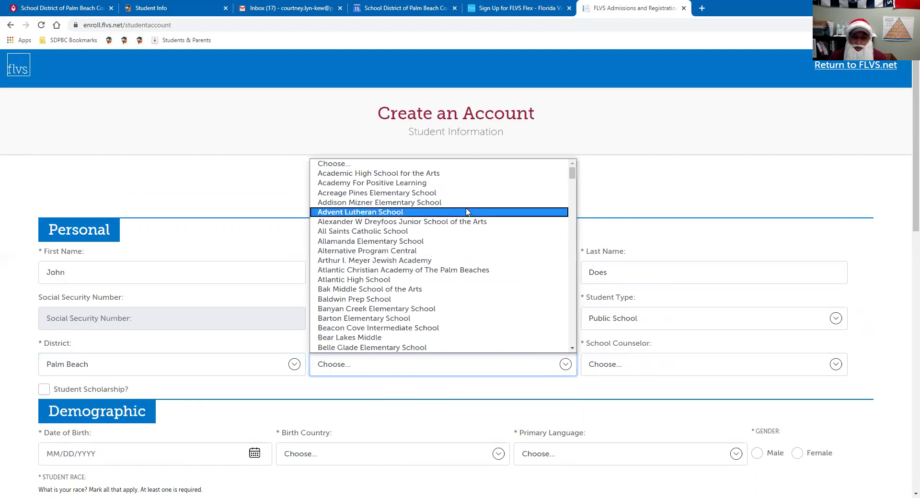
scroll(468, 211, "down", 10)
scroll(449, 221, "down", 12)
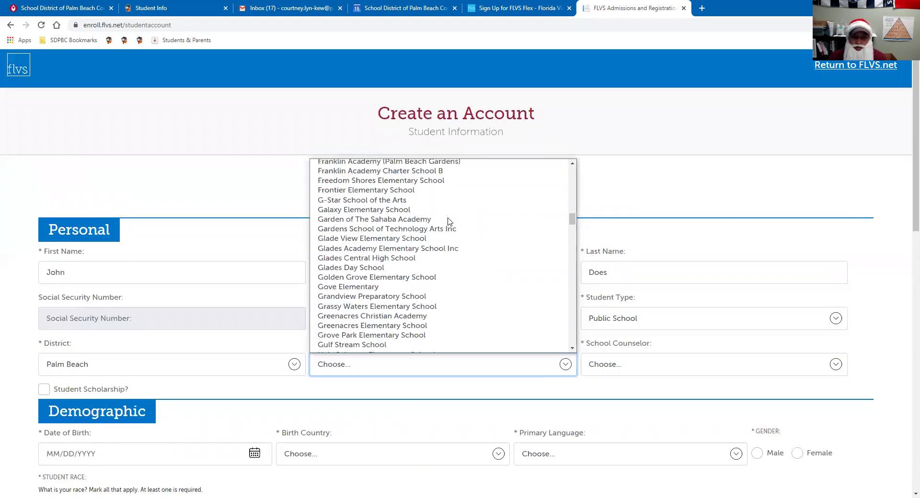
scroll(443, 225, "down", 12)
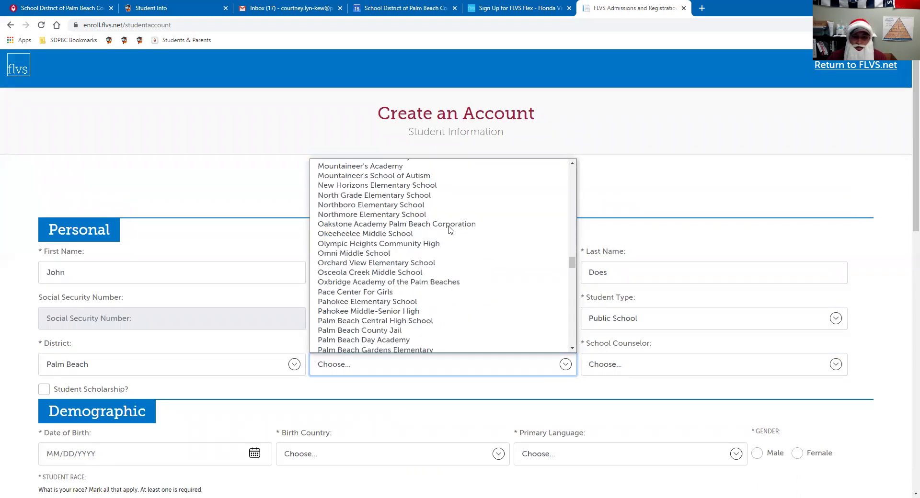
scroll(448, 235, "down", 1)
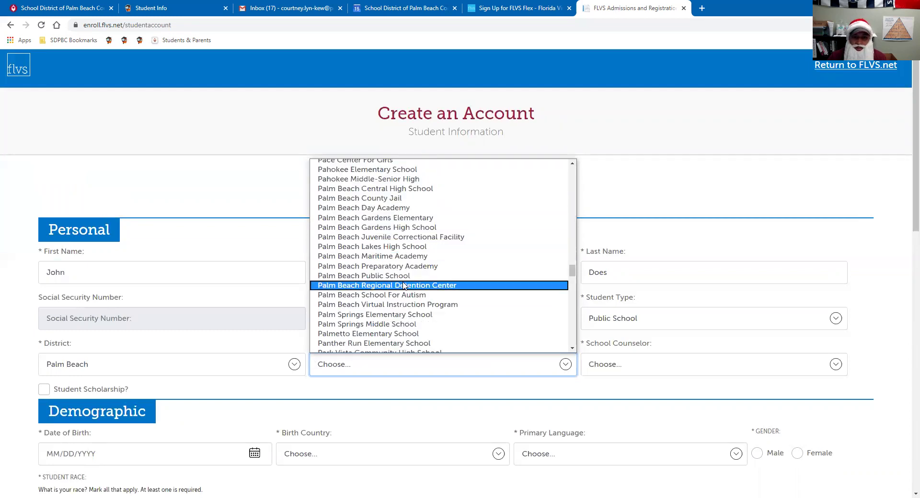
scroll(401, 268, "down", 1)
scroll(402, 269, "down", 3)
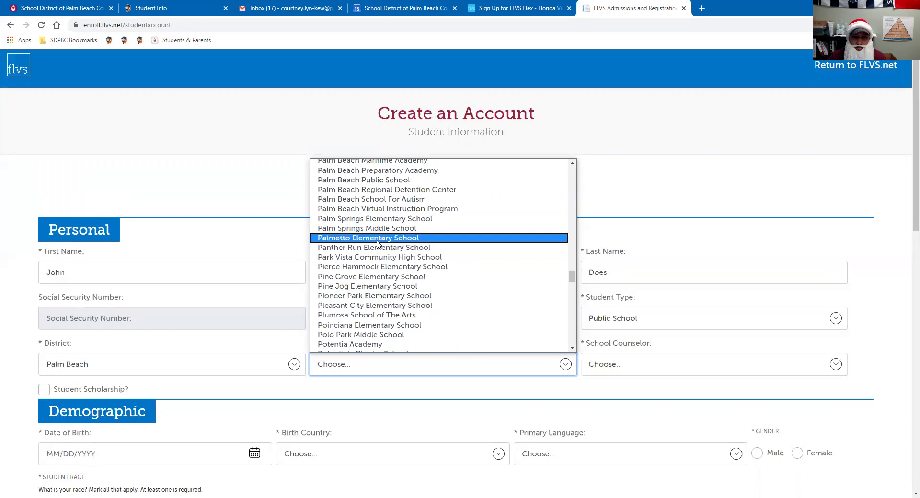
scroll(375, 251, "up", 3)
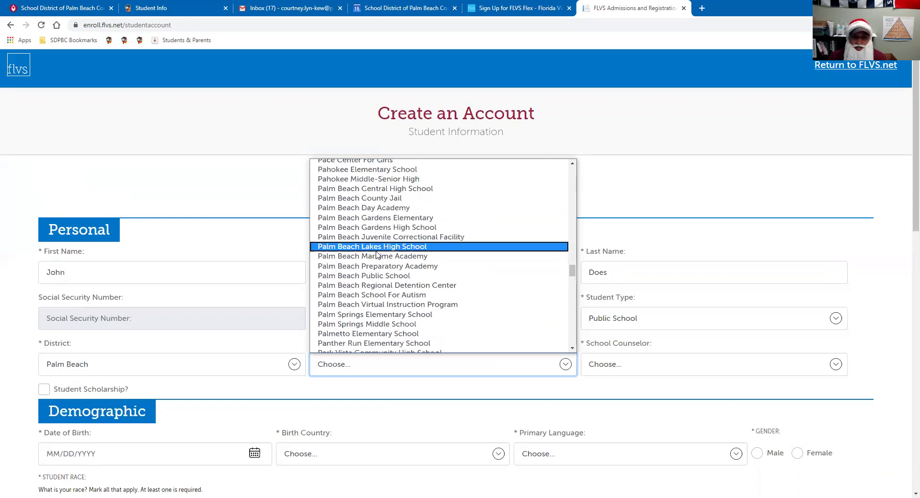
left_click(376, 247)
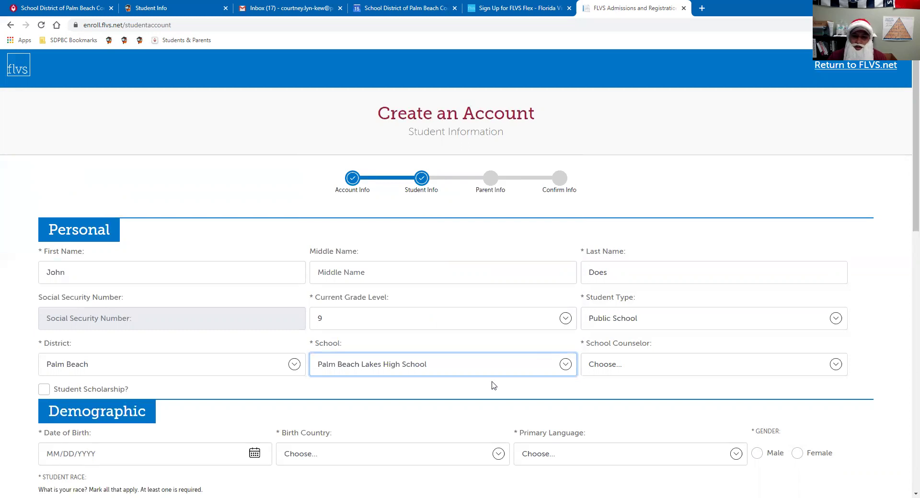
Step: Leave Student Type as Public School and select the student's counselor from the list
left_click(700, 330)
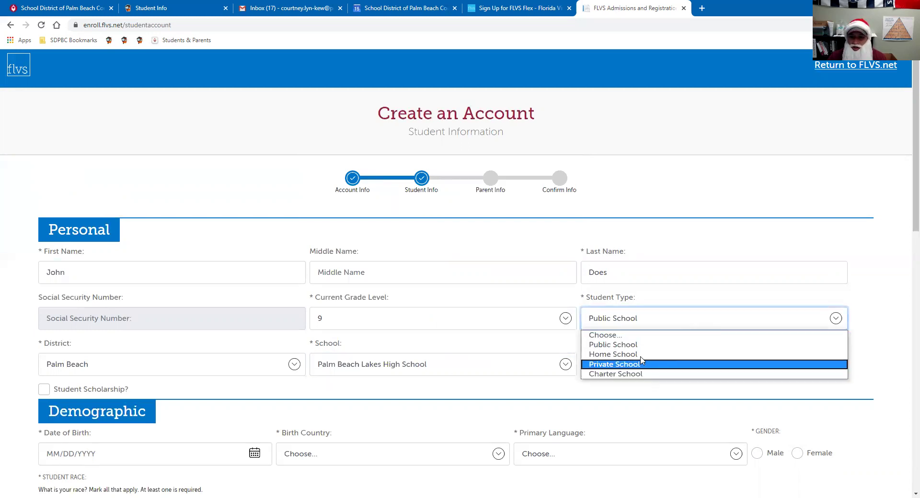
left_click(709, 238)
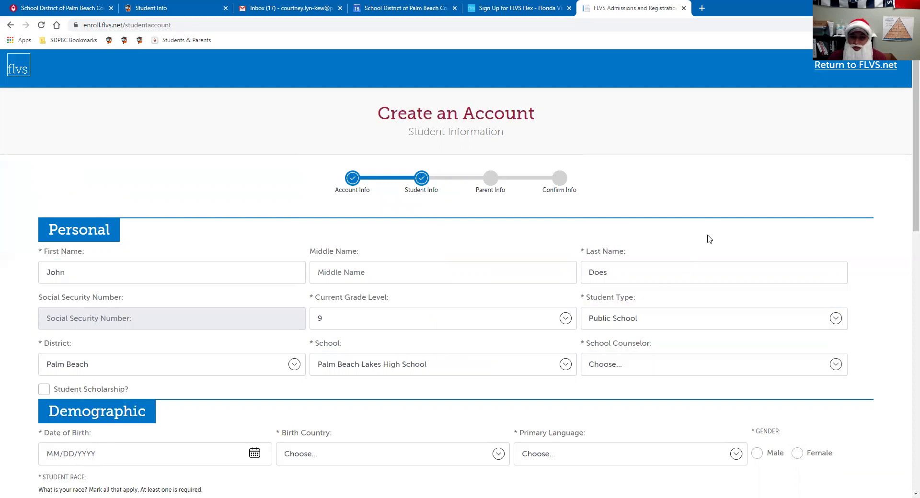
left_click(705, 367)
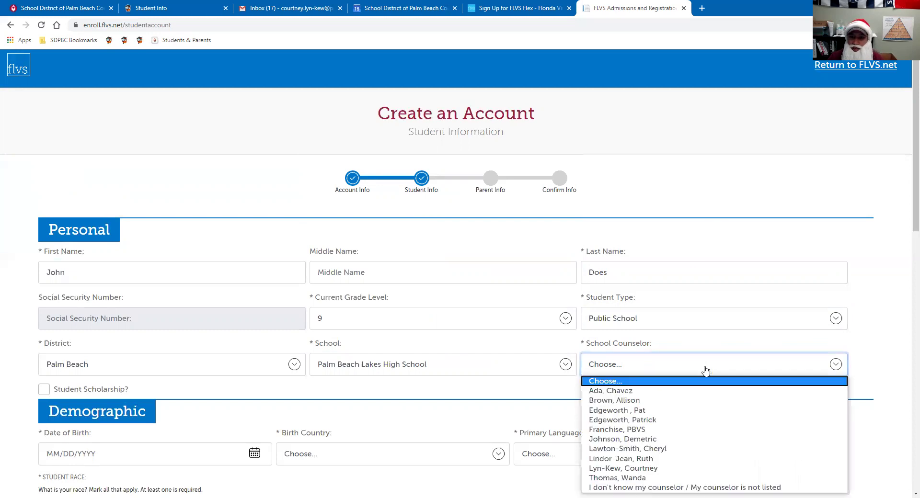
scroll(705, 370, "down", 2)
left_click(833, 269)
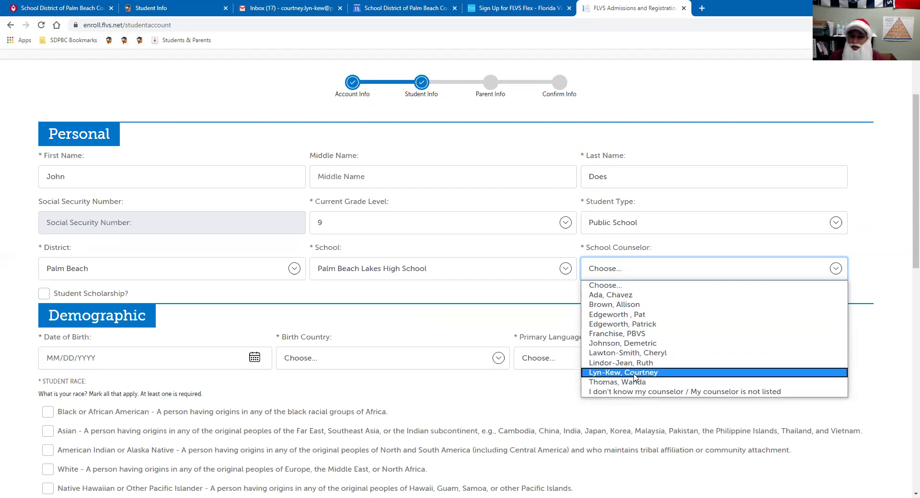
left_click(633, 374)
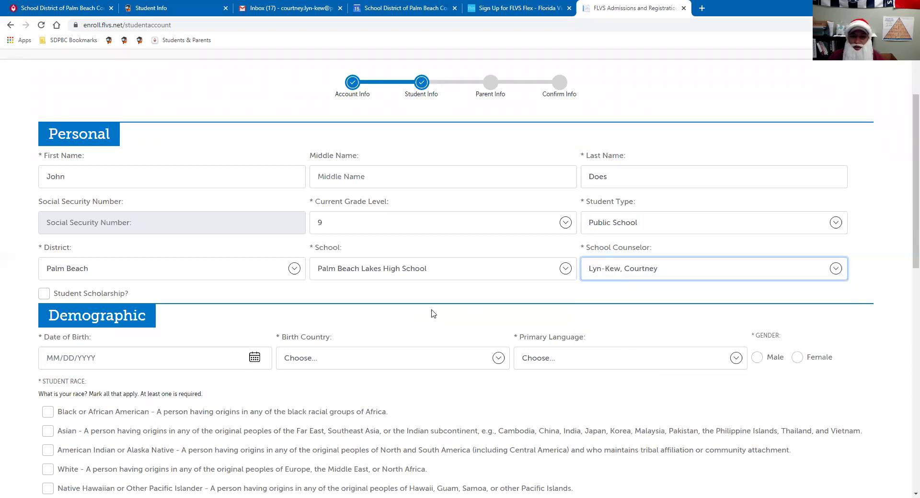
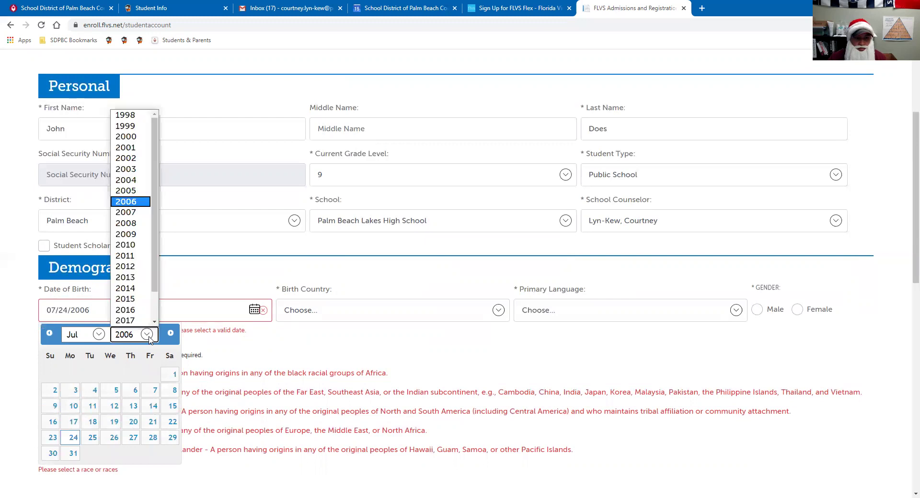
Step: Set the birth country to United States, primary language to English, and gender to Male
left_click(138, 169)
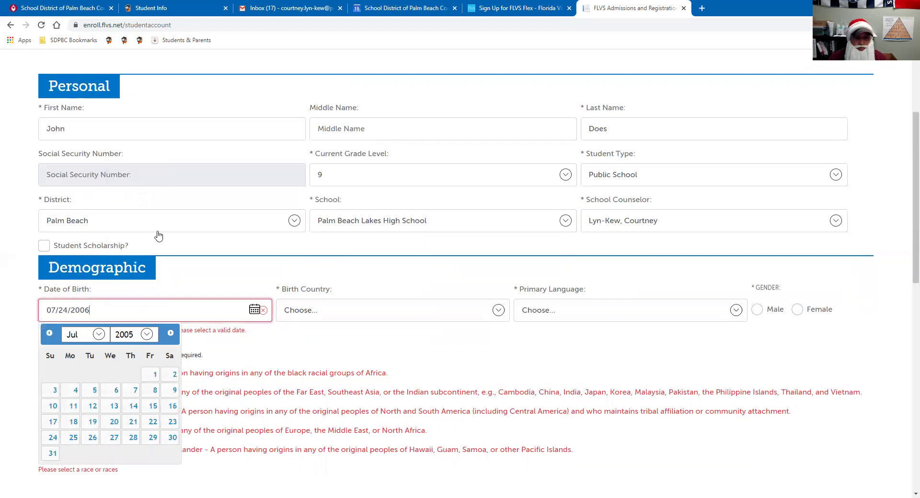
left_click(331, 309)
scroll(361, 229, "down", 20)
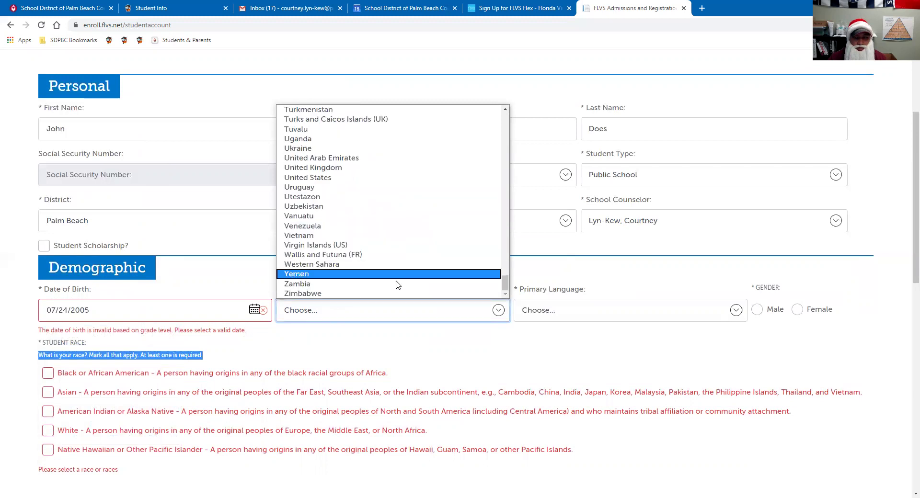
scroll(389, 235, "up", 6)
scroll(373, 224, "down", 6)
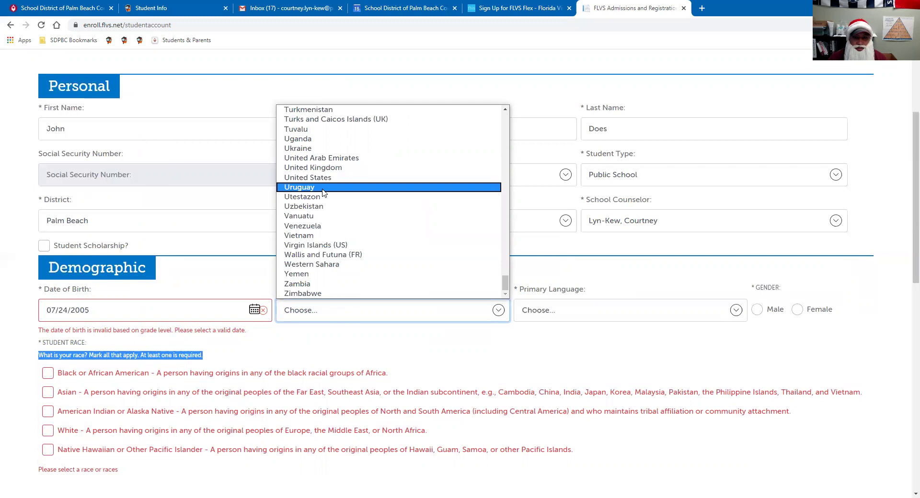
left_click(334, 178)
left_click(608, 317)
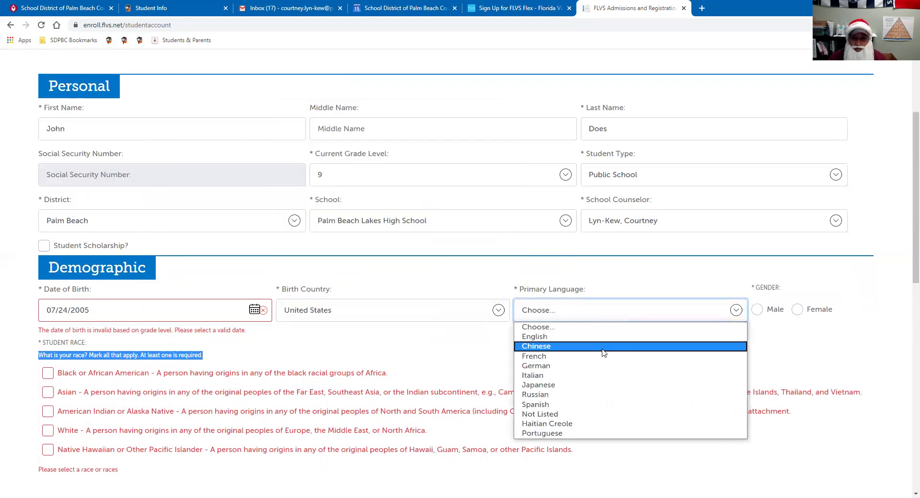
left_click(542, 337)
left_click(765, 312)
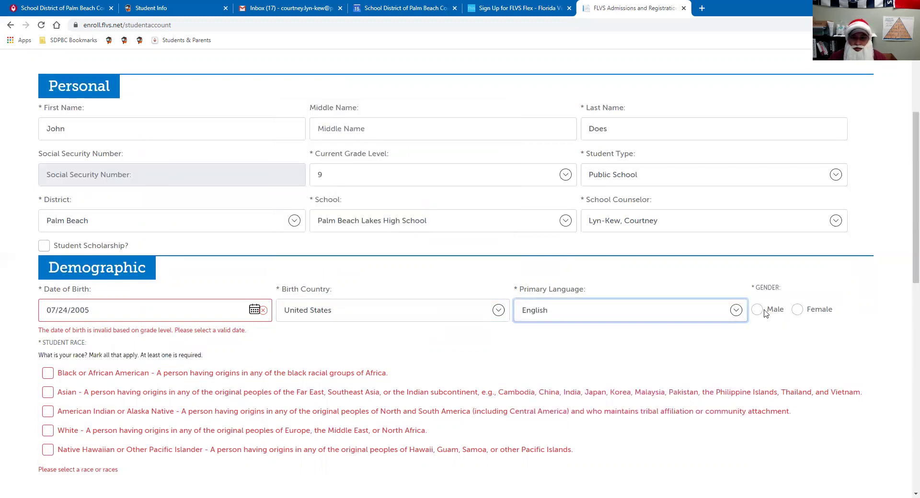
left_click(248, 307)
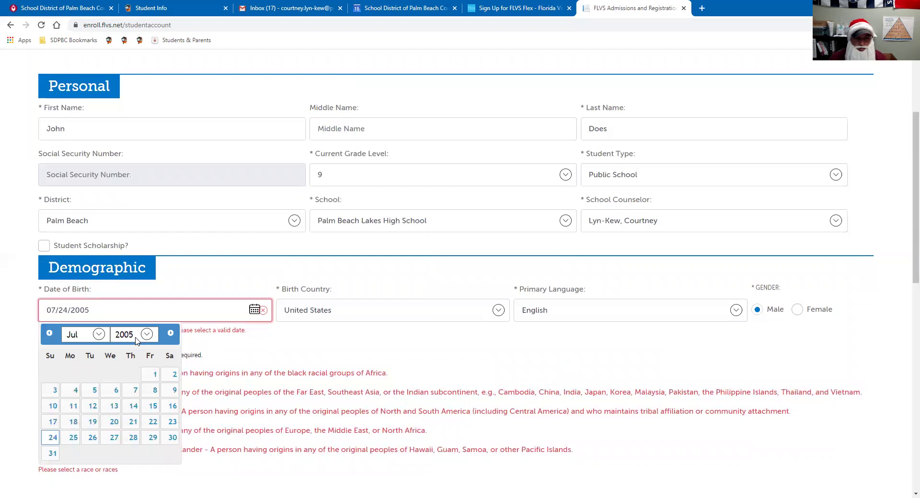
left_click(151, 336)
left_click(129, 203)
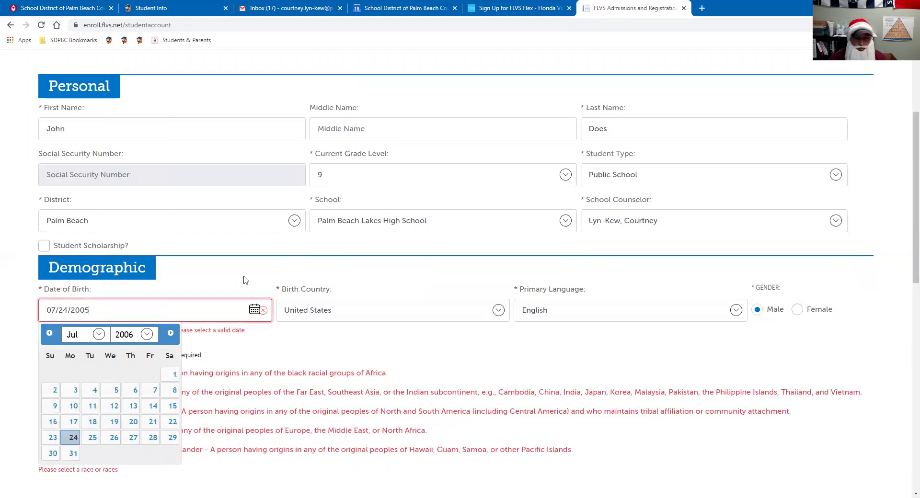
left_click(411, 352)
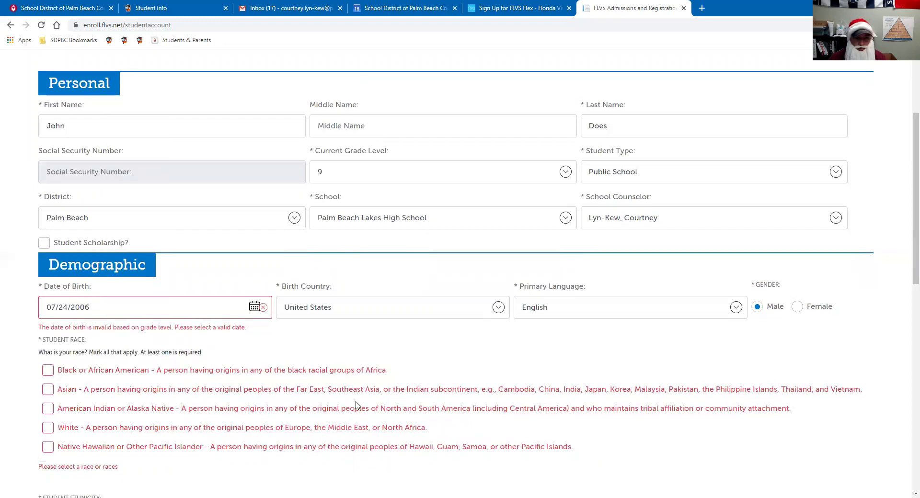
Step: Mark race as Native Hawaiian/Pacific Islander and Asian, and answer No to ethnicity
scroll(230, 364, "down", 2)
left_click(48, 354)
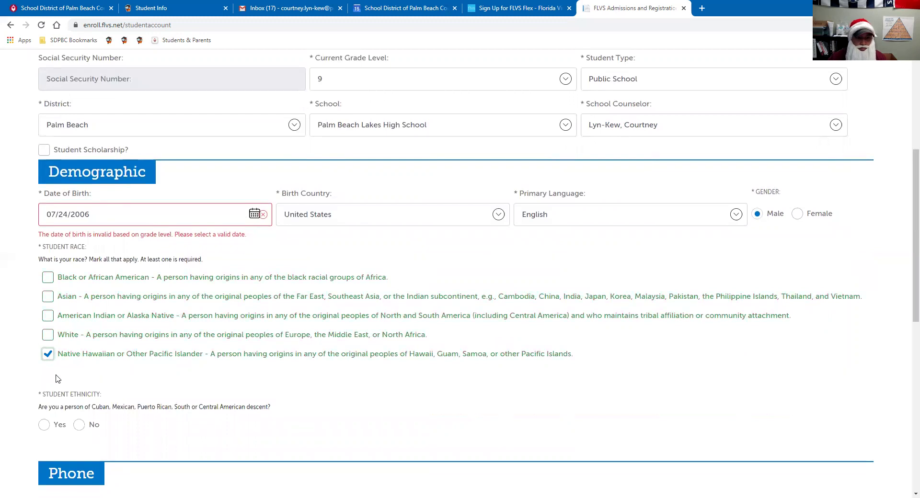
left_click(48, 296)
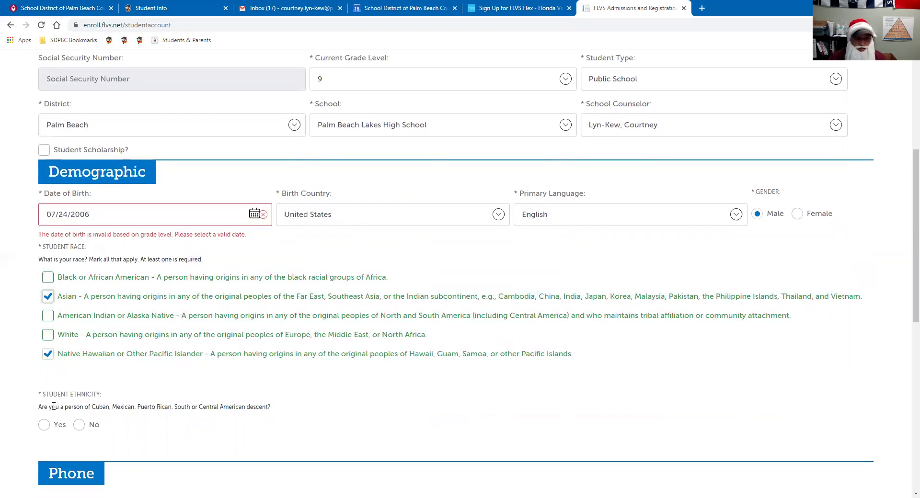
left_click(79, 425)
scroll(269, 367, "down", 6)
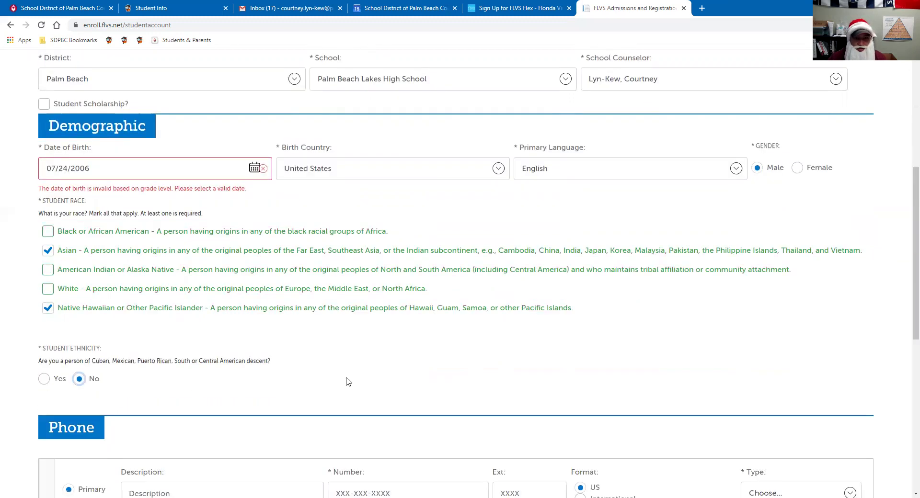
Step: Add the student's primary phone with description 'cell', the phone number, and type Cell
left_click(210, 255)
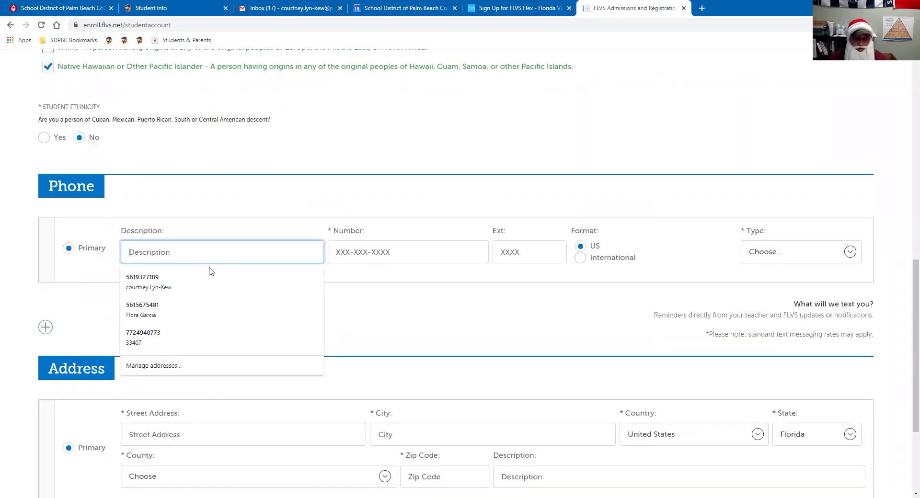
type("cell")
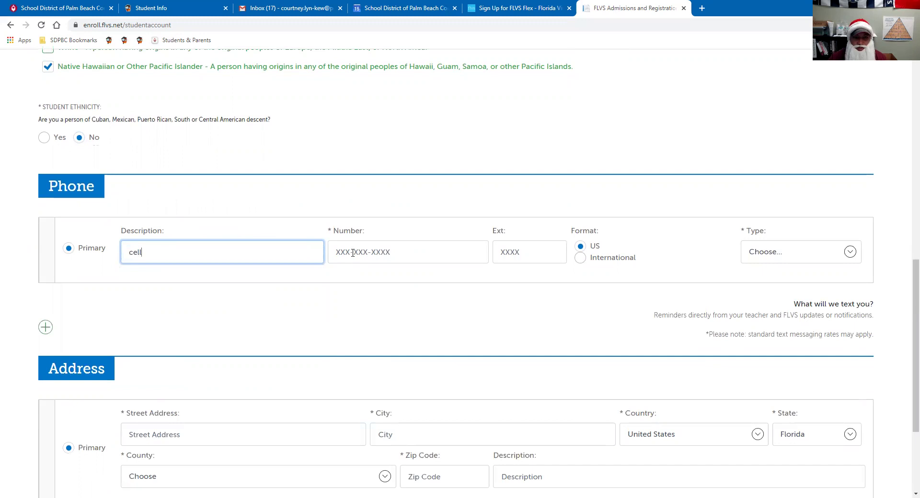
left_click(352, 252)
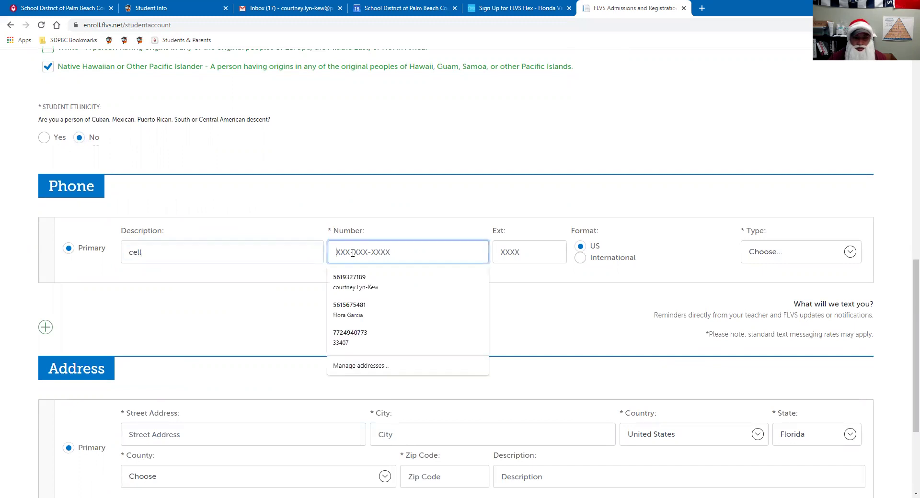
type("5")
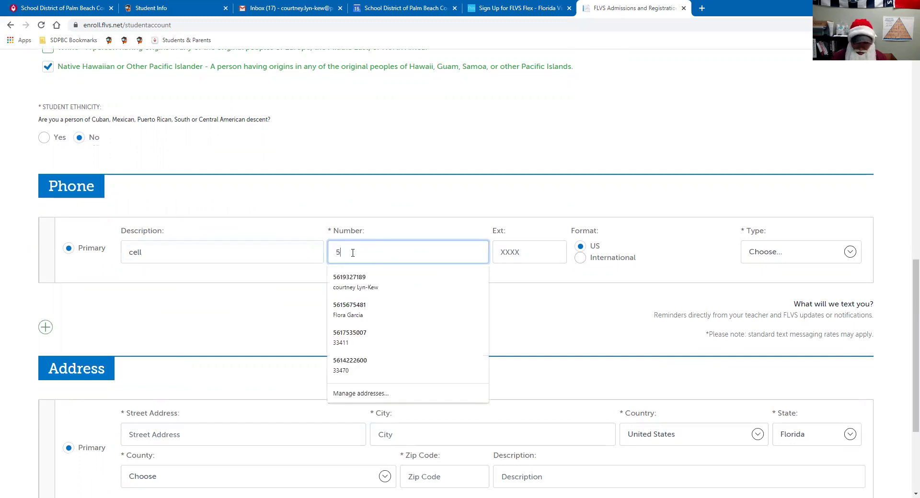
type("616")
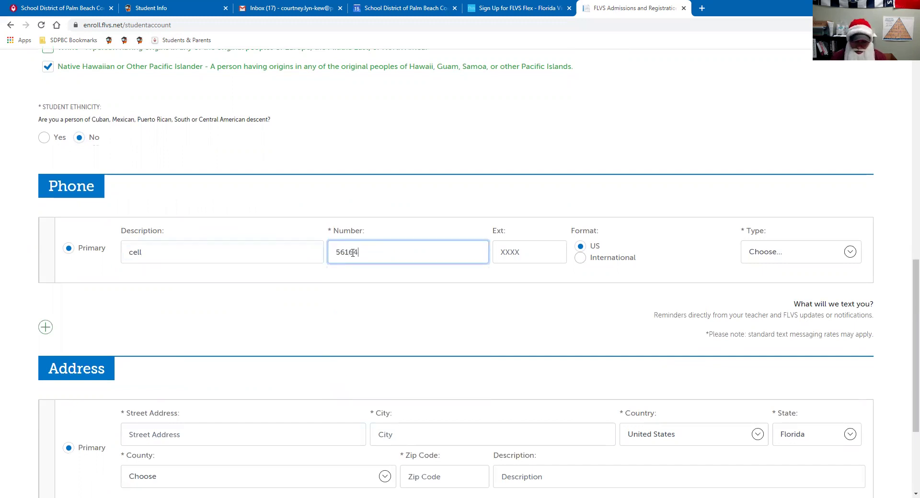
key("BackSpace")
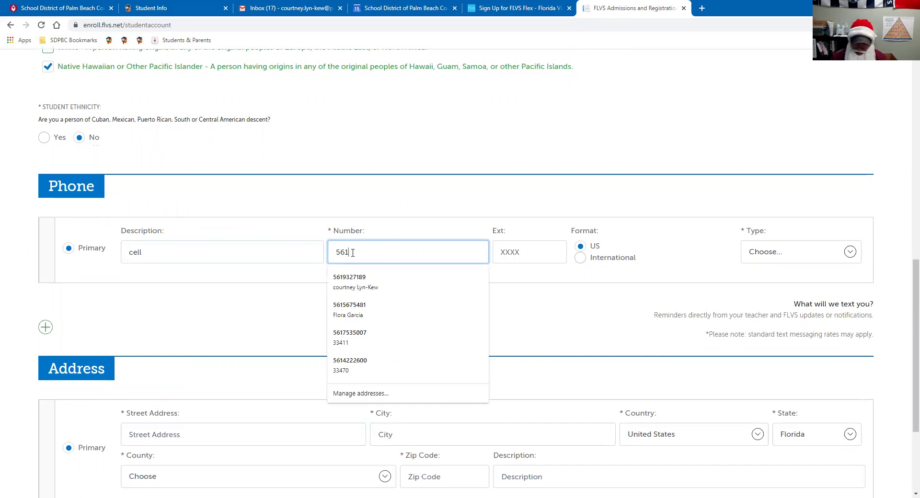
type("54")
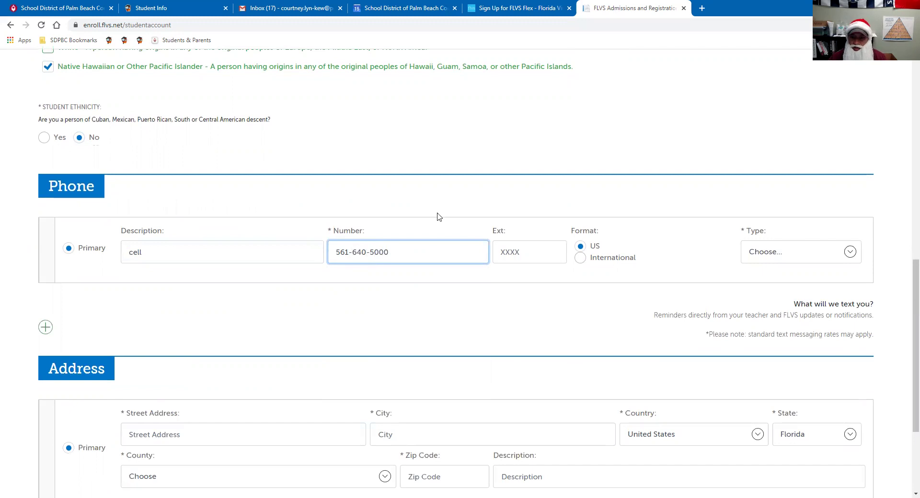
left_click(780, 248)
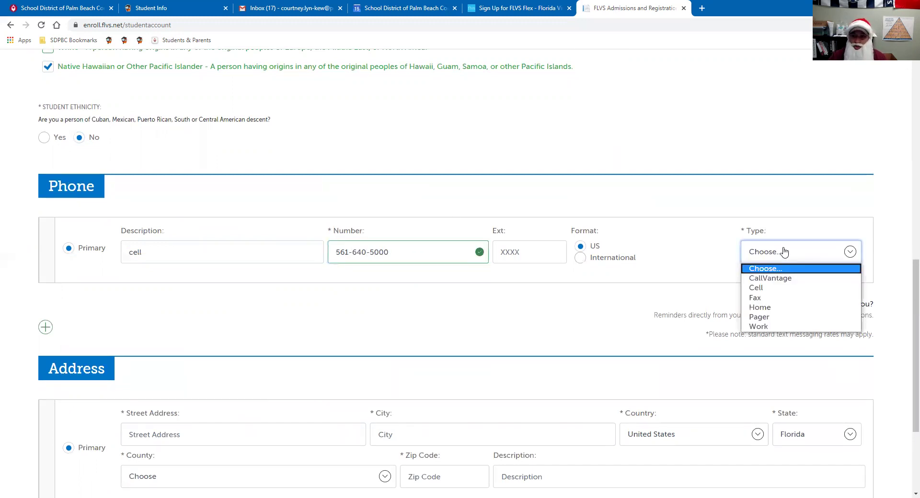
left_click(780, 288)
Step: Set Current Grade Level back to 9
scroll(427, 266, "up", 5)
scroll(366, 259, "up", 1)
left_click(511, 80)
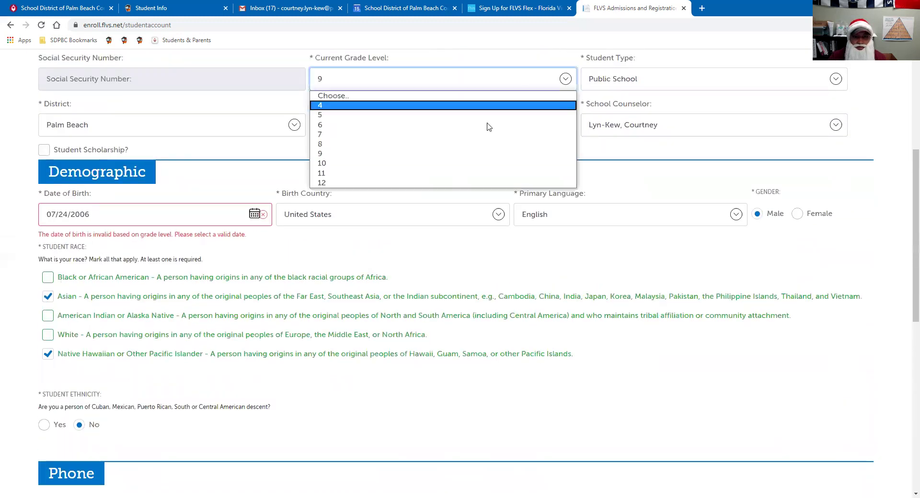
left_click(470, 167)
left_click(484, 81)
left_click(470, 154)
scroll(406, 230, "down", 10)
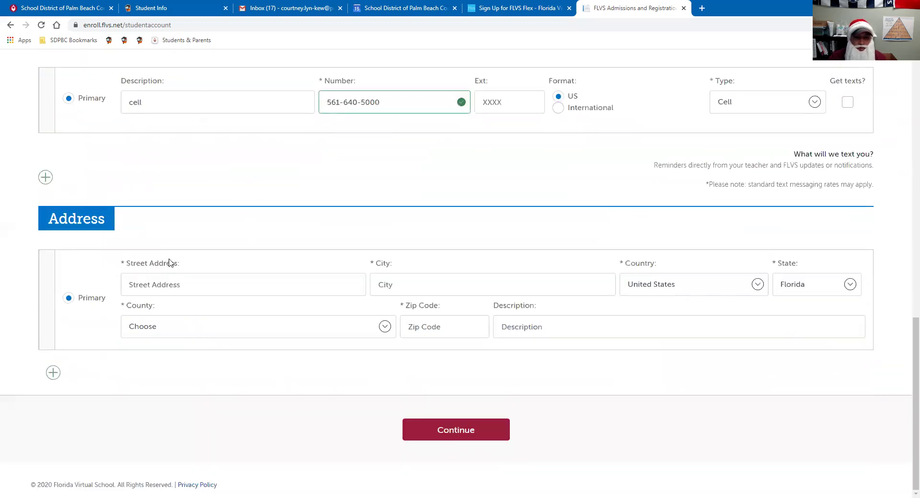
Step: Enter the student's street address and city, keeping United States as the country
left_click(179, 292)
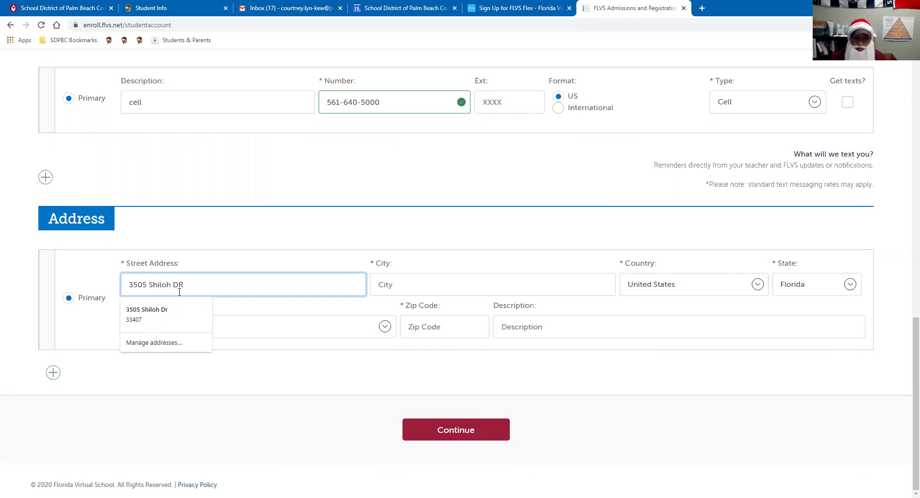
left_click(408, 284)
type("wes")
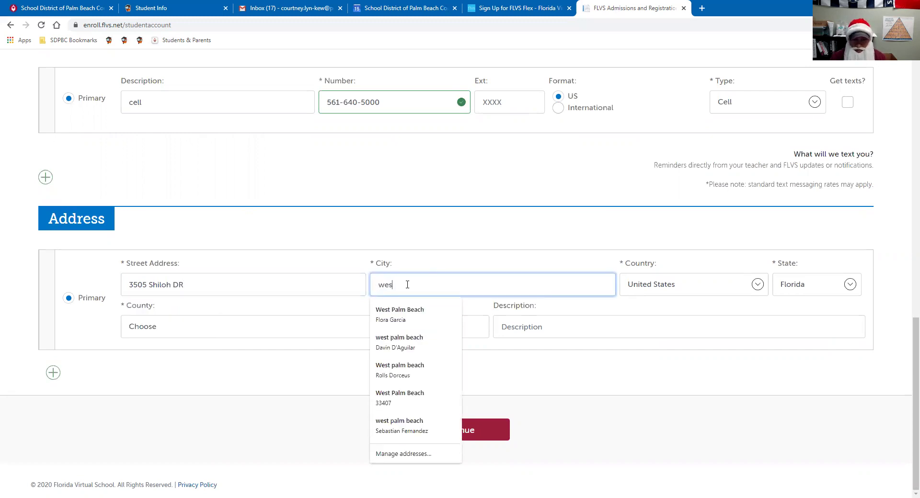
type("t palm beach")
left_click(700, 285)
left_click(788, 279)
Step: Choose Palm Beach County, enter the zip code, and submit the account details
left_click(213, 329)
scroll(242, 220, "down", 6)
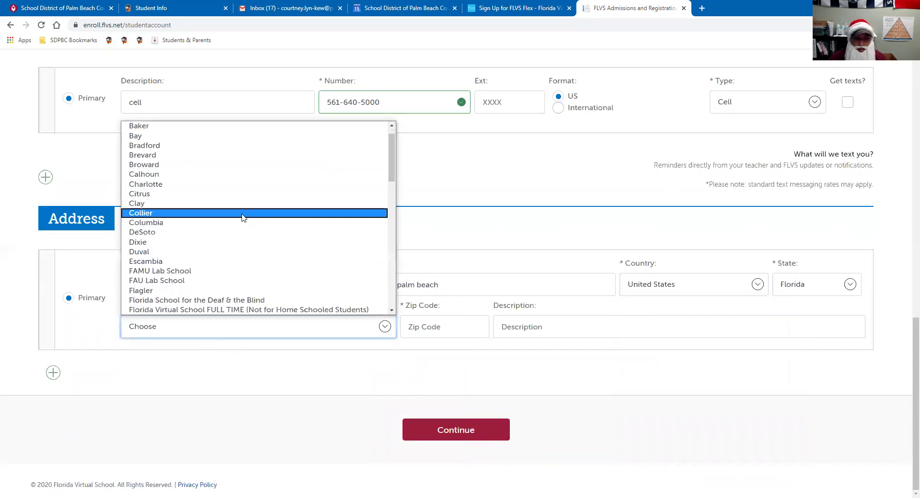
scroll(242, 225, "down", 5)
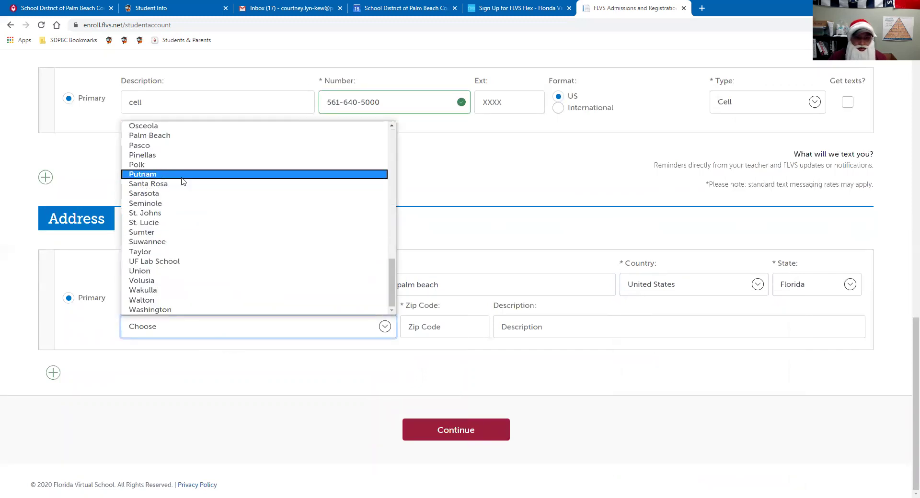
left_click(185, 138)
left_click(427, 324)
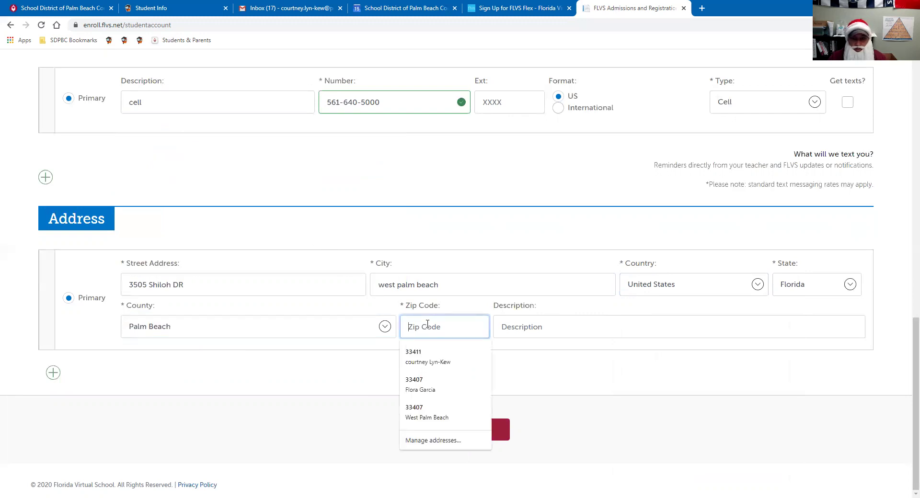
type("3")
key("BackSpace")
type("33407")
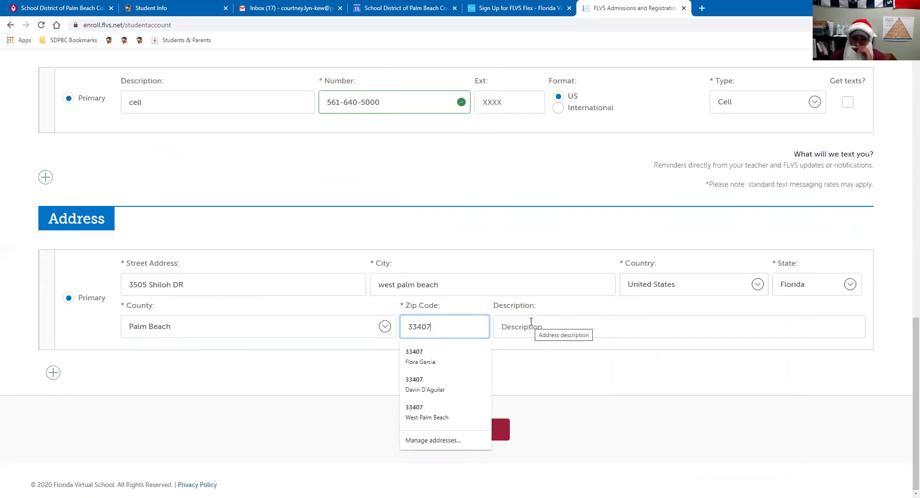
left_click(547, 383)
left_click(484, 434)
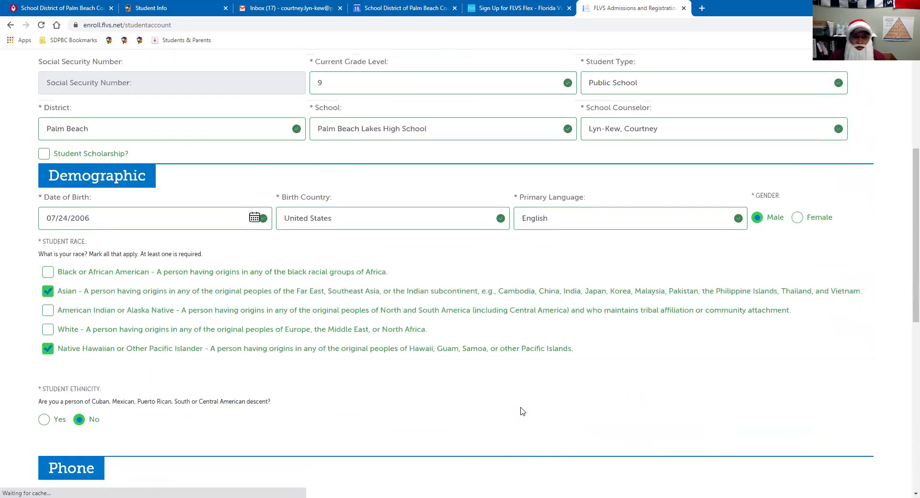
scroll(522, 411, "down", 10)
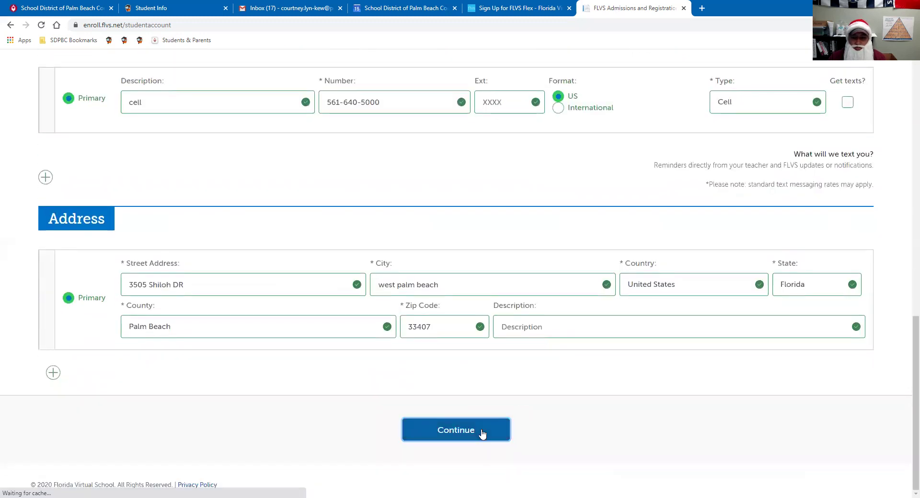
Step: Resubmit the Student Info form and scroll through it to find what still blocks it
left_click(477, 430)
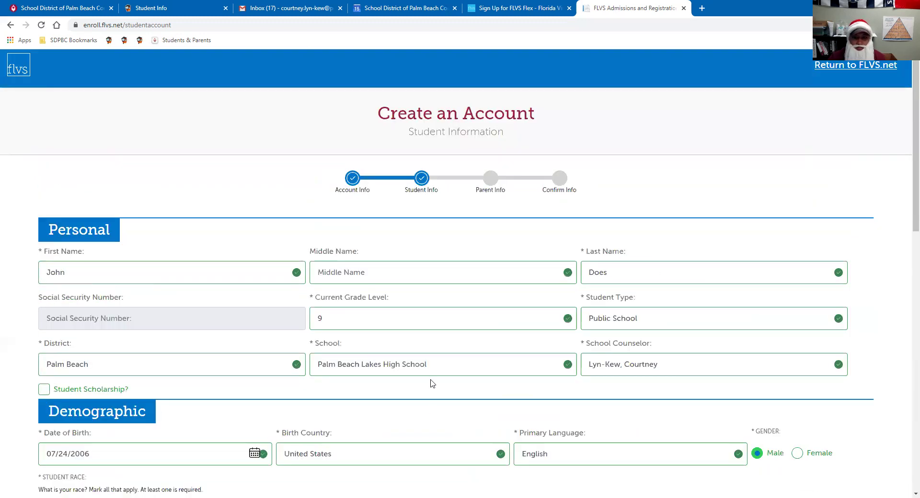
scroll(428, 409, "down", 7)
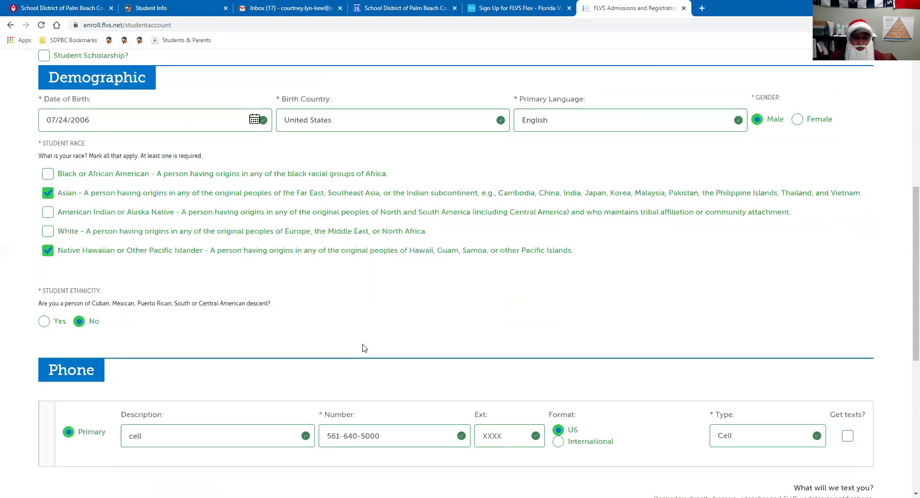
scroll(364, 348, "down", 3)
scroll(615, 359, "down", 1)
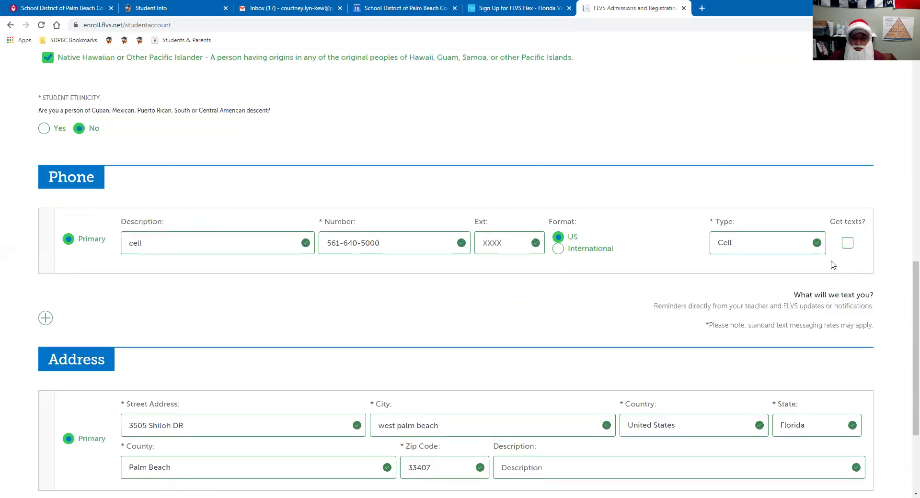
scroll(785, 278, "down", 3)
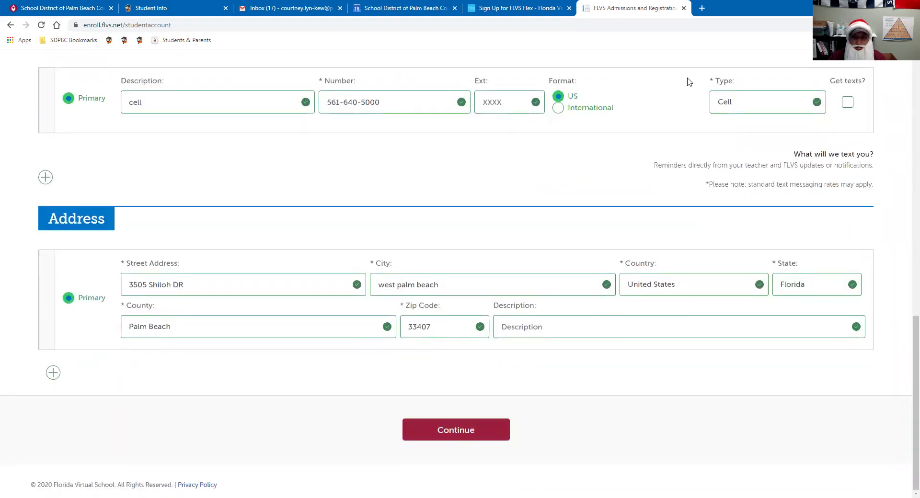
left_click(551, 9)
left_click(627, 8)
left_click(464, 435)
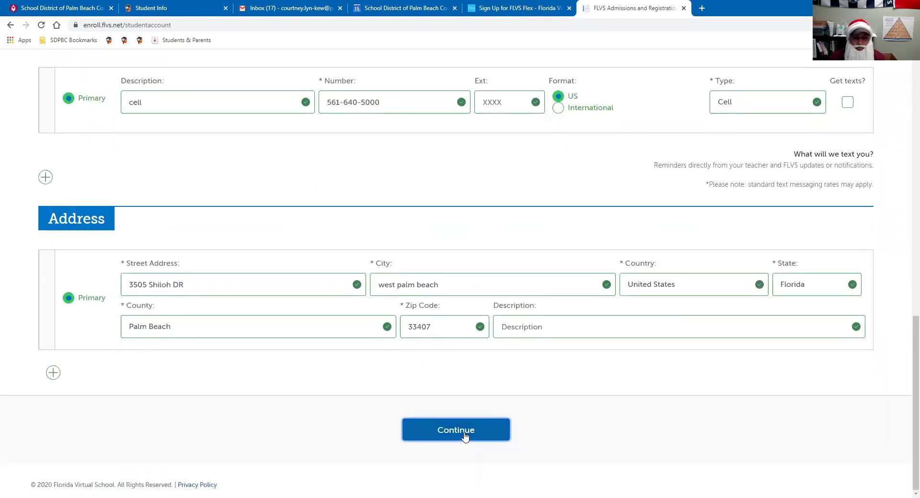
scroll(462, 433, "up", 9)
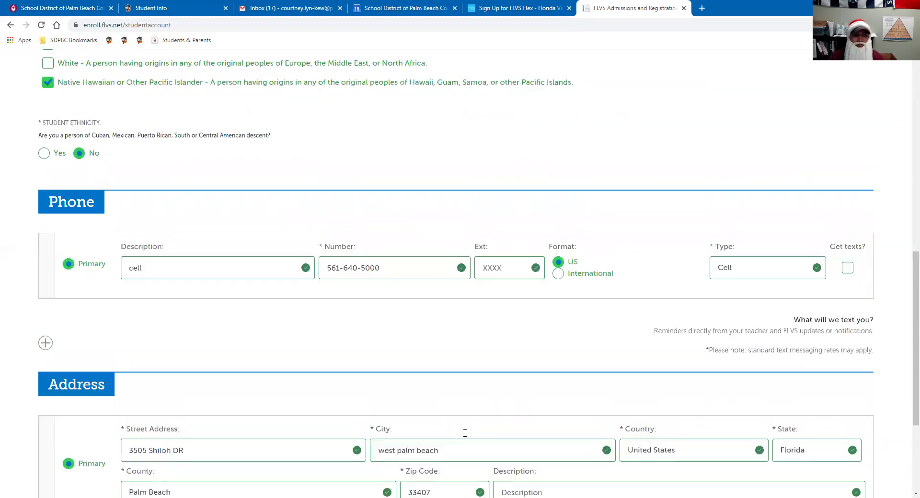
scroll(412, 425, "up", 9)
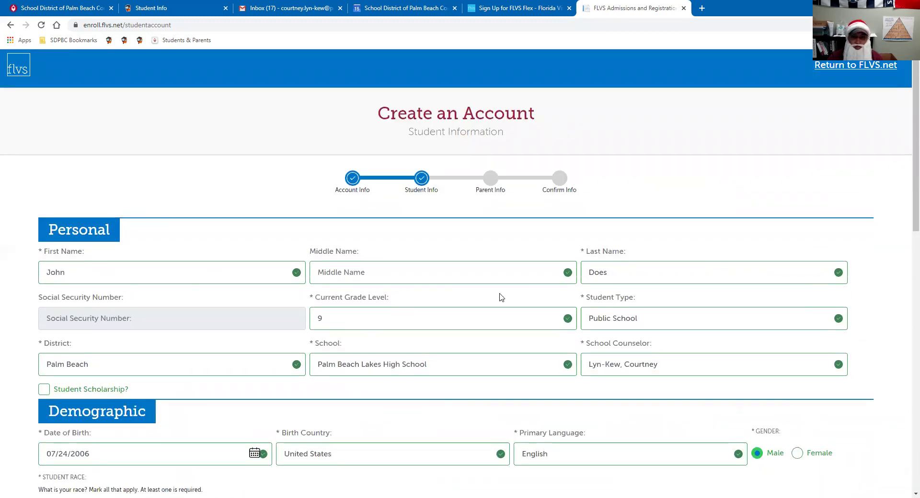
scroll(499, 295, "down", 5)
scroll(499, 297, "down", 6)
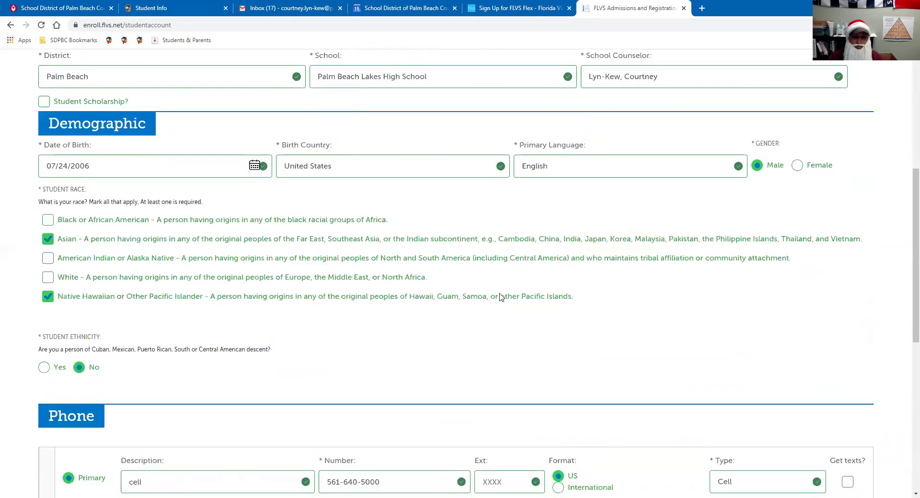
Step: Keep the phone format as US, label the address 'school', and continue to Parent Info
left_click(558, 249)
left_click(557, 237)
scroll(330, 316, "down", 3)
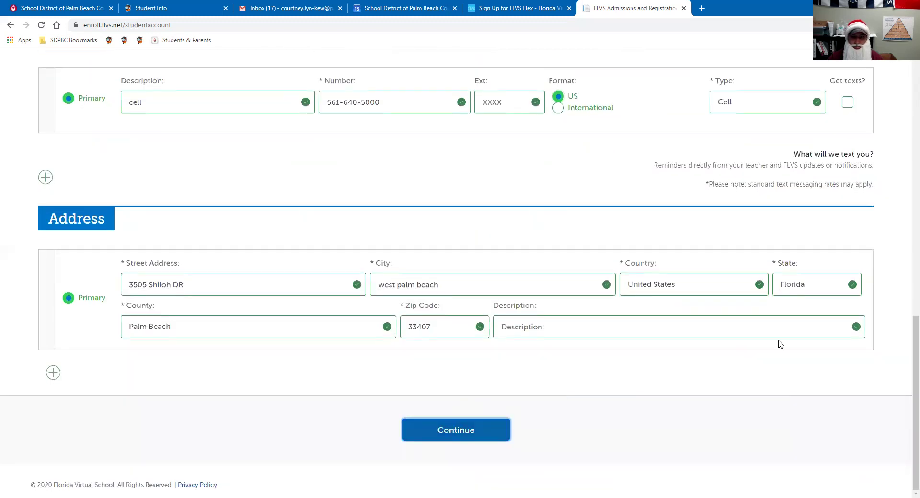
left_click(817, 331)
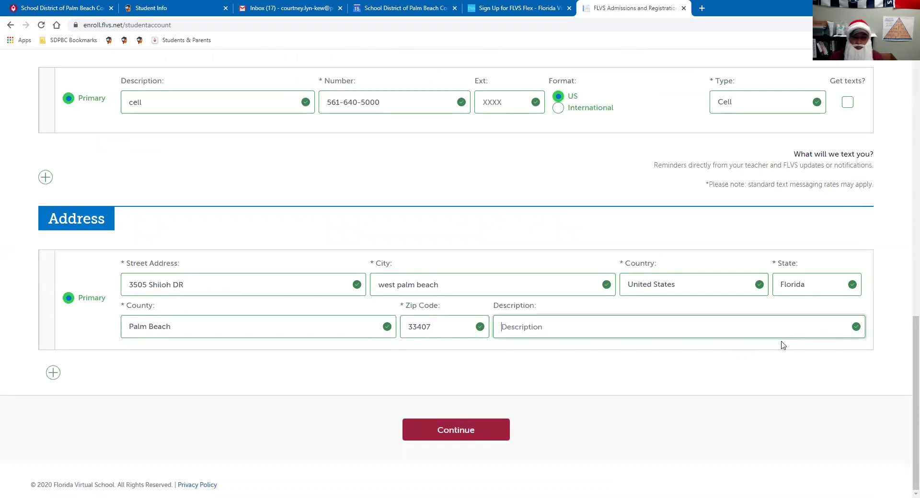
type("school")
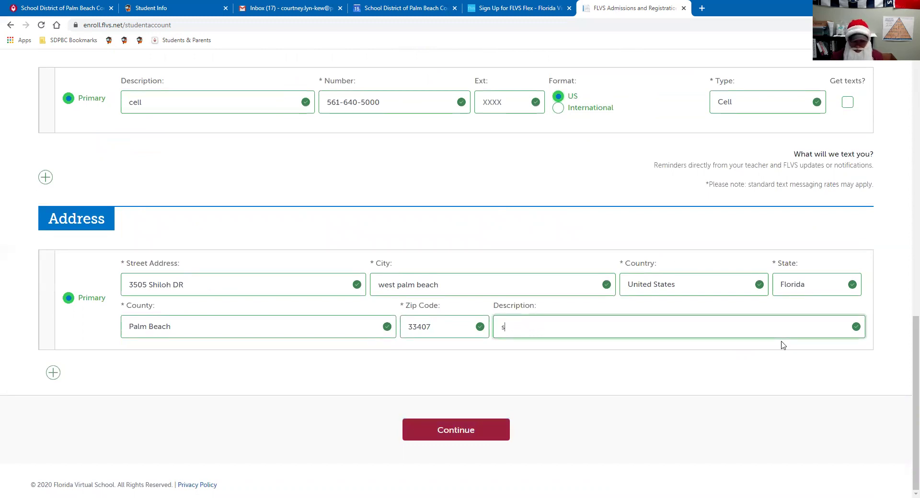
left_click(450, 438)
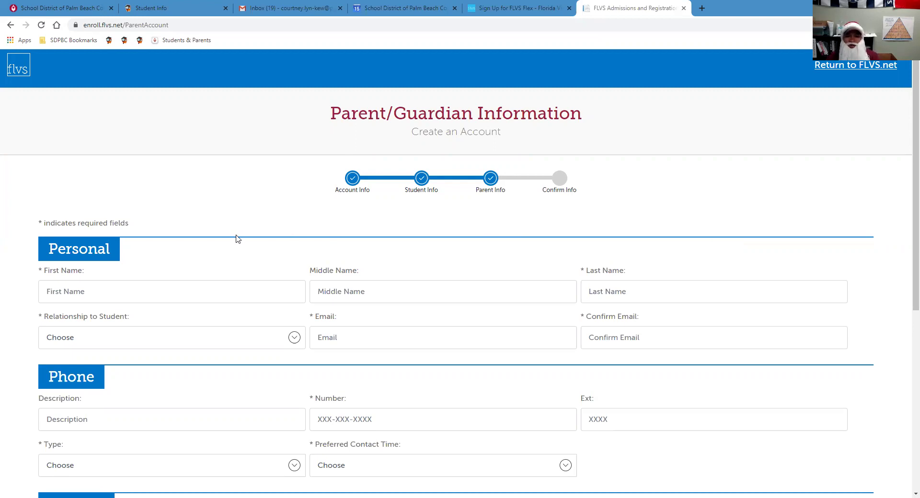
Step: Enter the parent's first and last name and set the relationship to Father
scroll(198, 244, "down", 2)
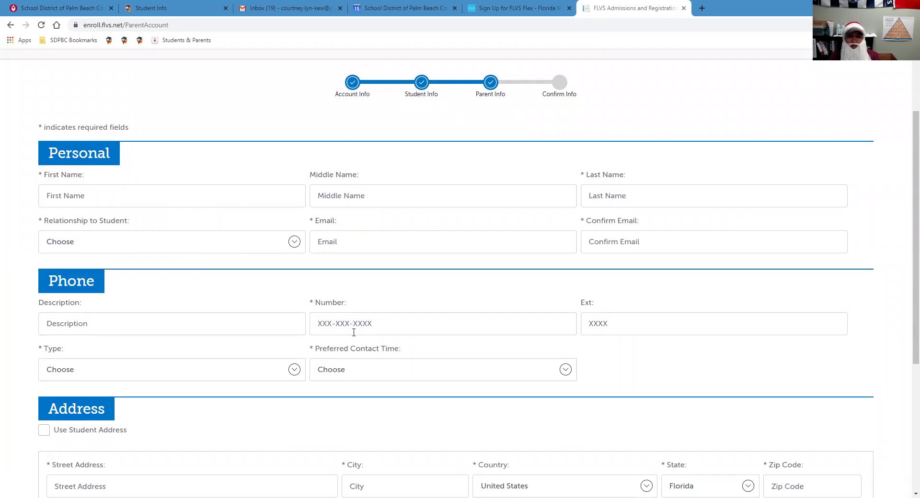
scroll(468, 351, "down", 2)
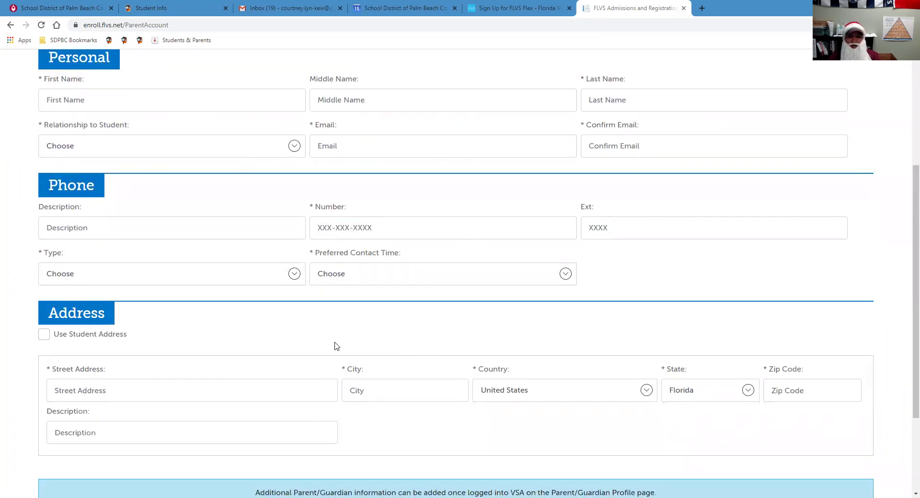
scroll(150, 386, "down", 1)
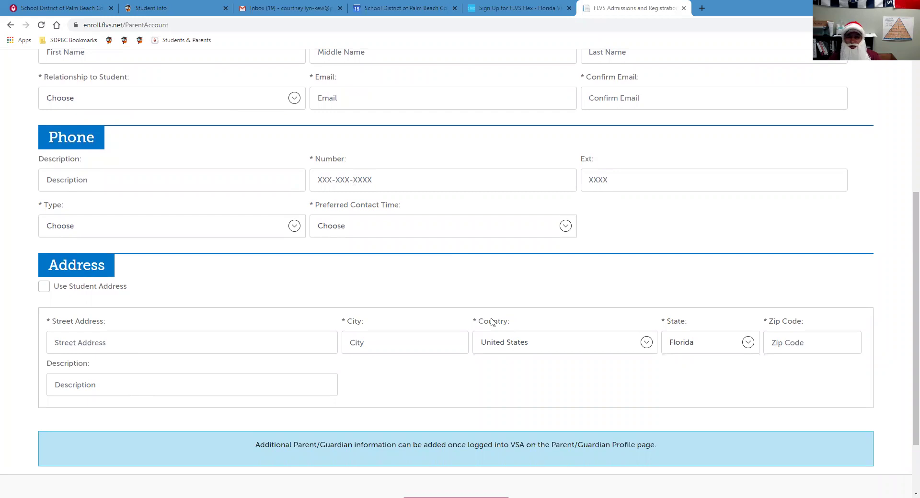
scroll(183, 186, "up", 3)
left_click(123, 205)
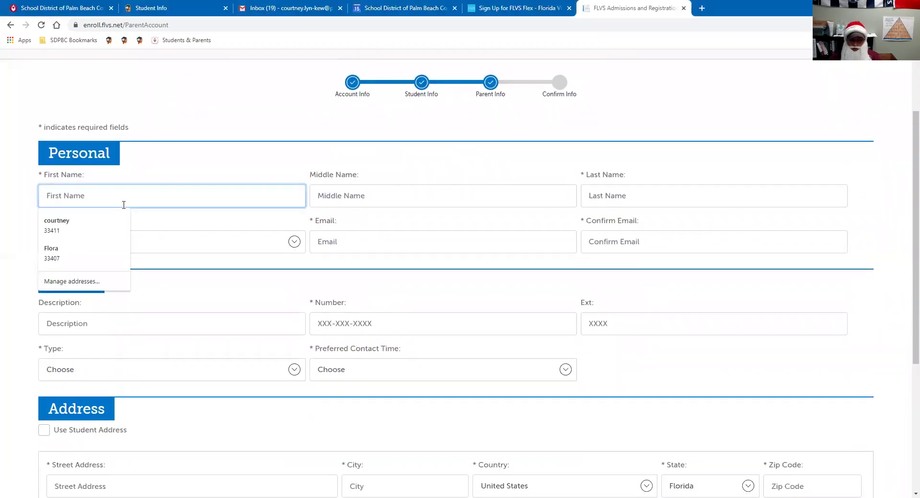
type("Jo")
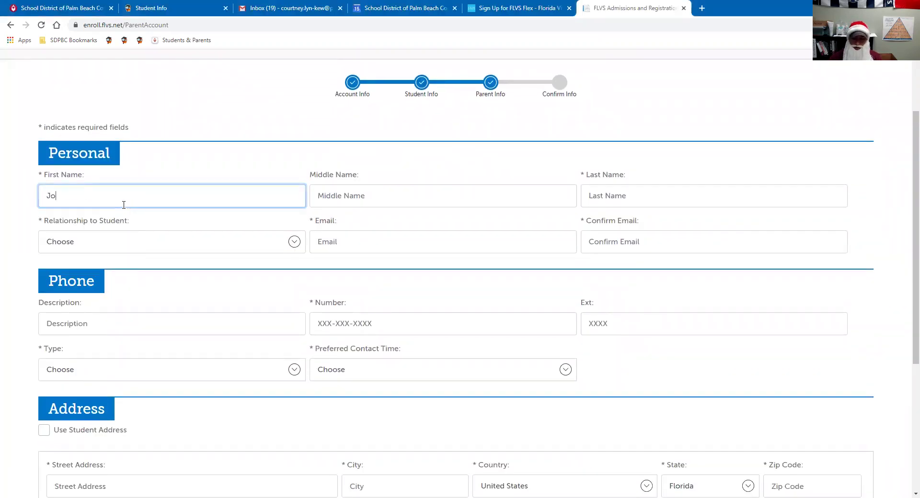
type("hn")
left_click(605, 201)
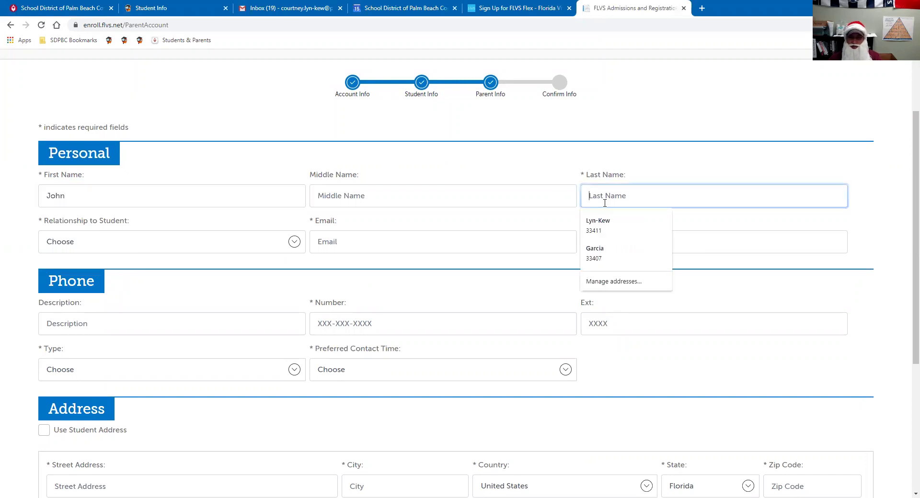
type("Doe")
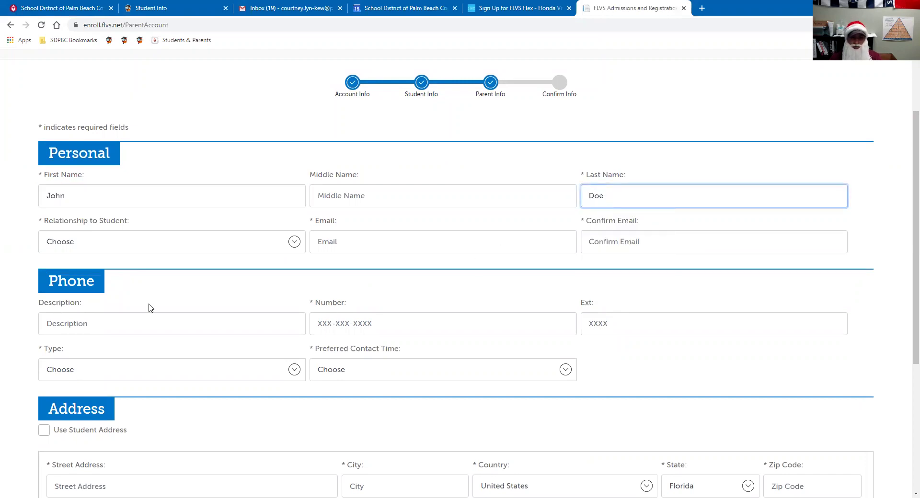
left_click(140, 242)
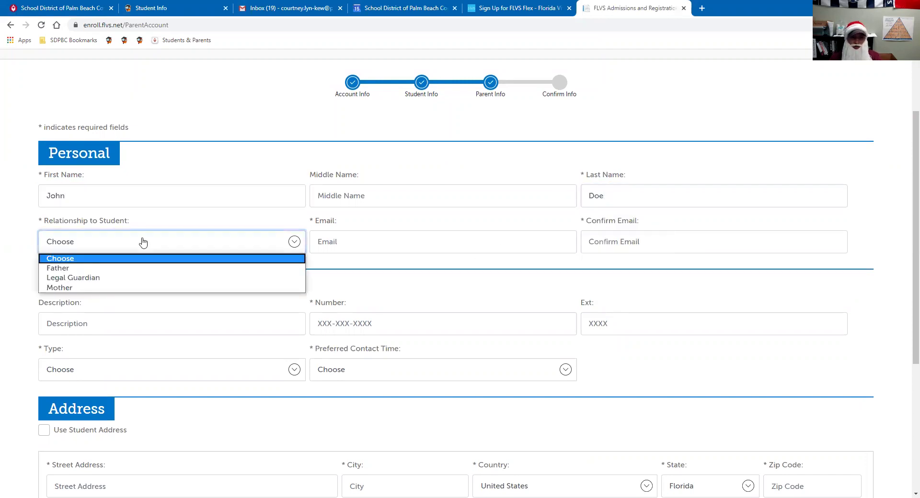
left_click(138, 268)
Step: Enter the parent's email address in both Email and Confirm Email
left_click(417, 235)
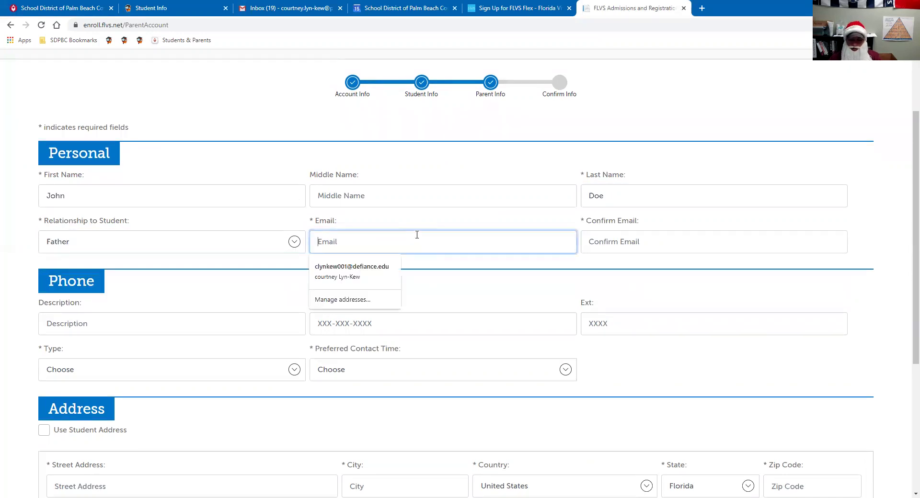
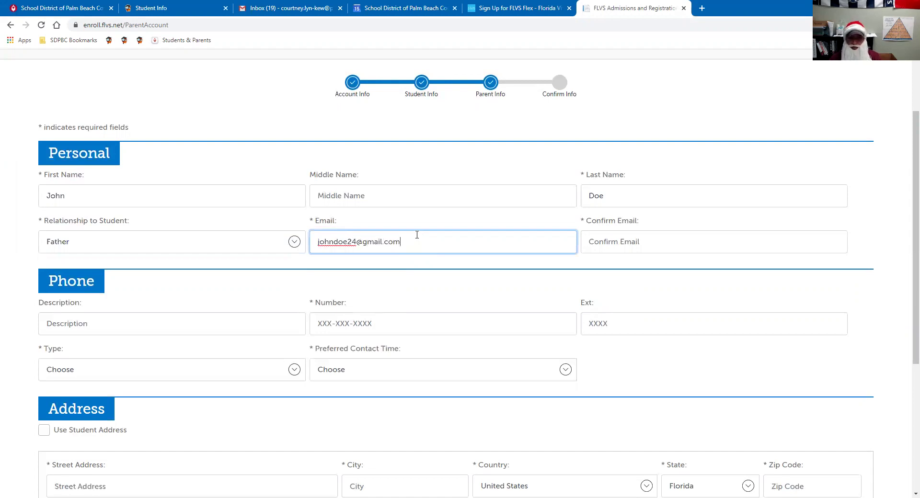
left_click(609, 240)
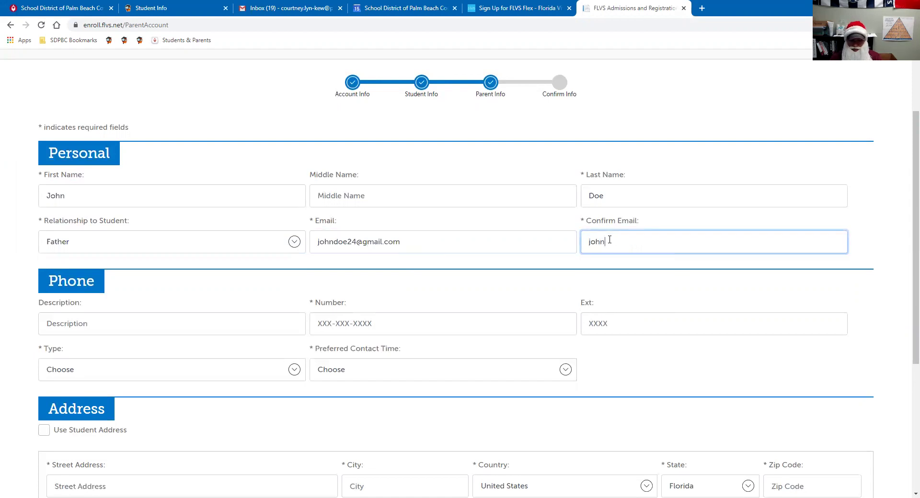
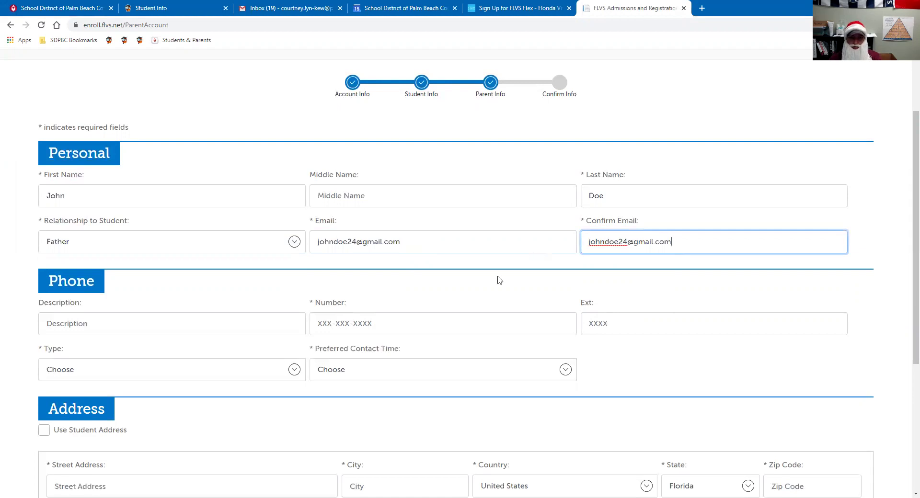
scroll(179, 245, "down", 3)
Step: Enter the parent's phone number, pick its phone type, and describe it as 'work'
left_click(164, 186)
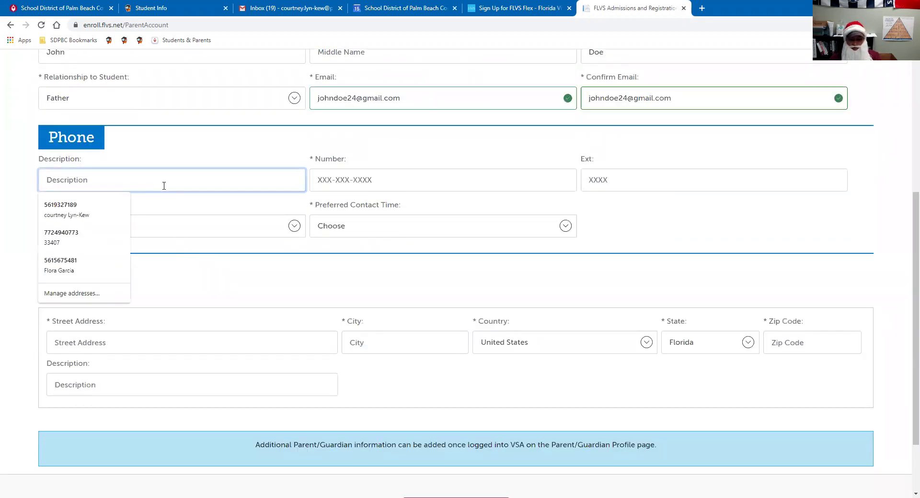
type("cell")
left_click(412, 184)
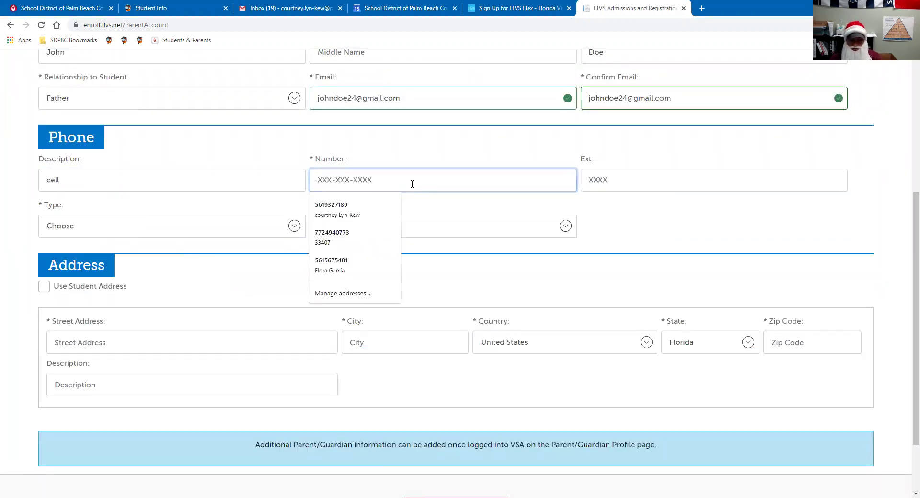
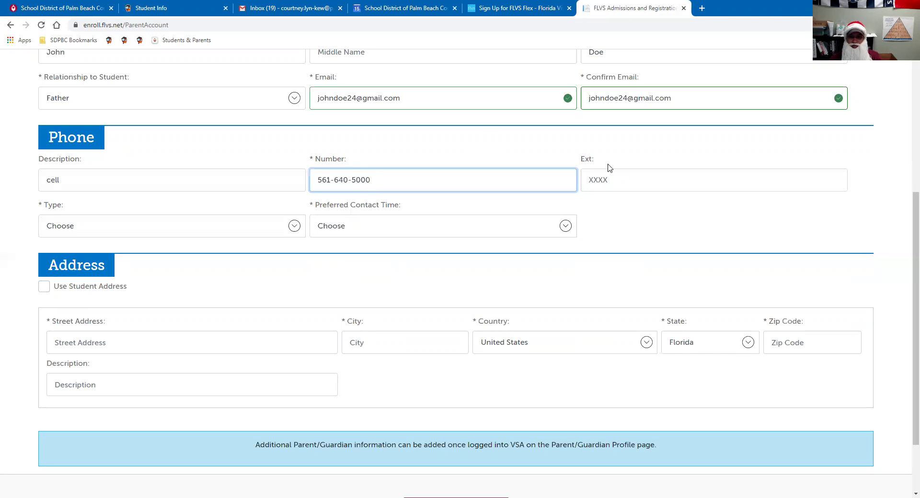
left_click(183, 229)
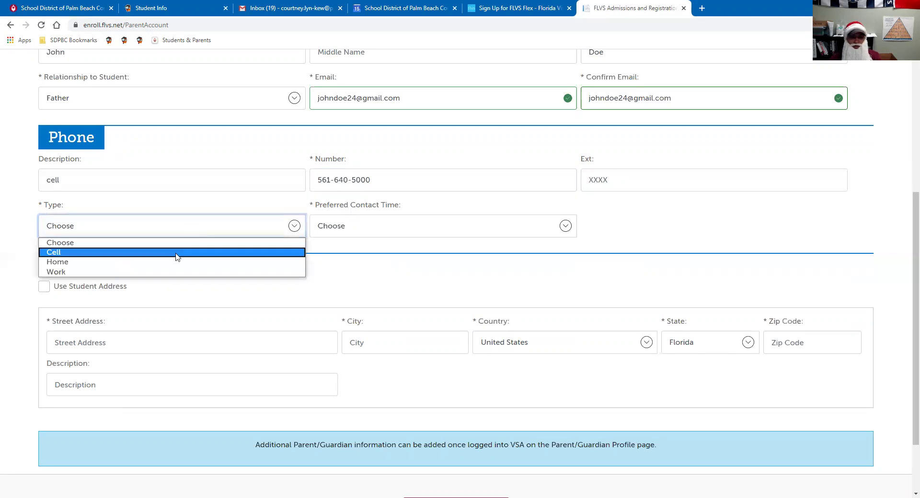
left_click(169, 272)
left_click(181, 185)
key("BackSpace")
key("BackSpace")
type("work")
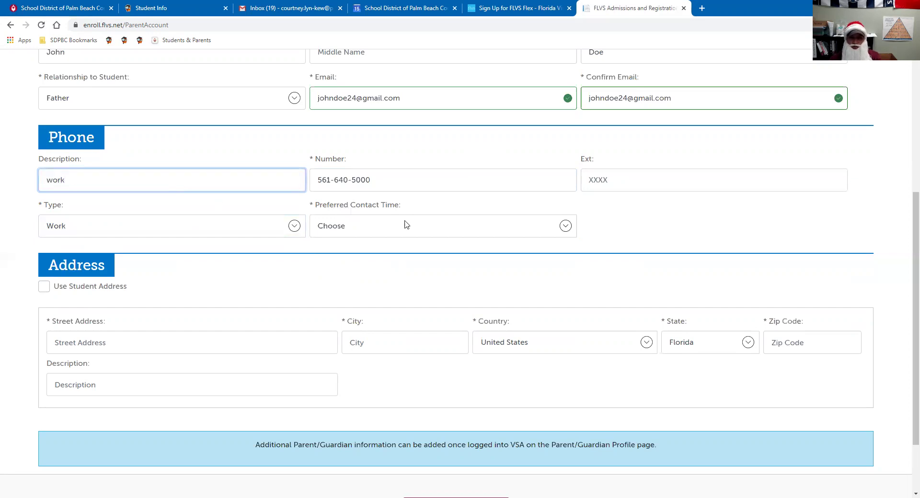
Step: Set Preferred Contact Time to Early Evening and fill the parent's street address from the autofill suggestion
left_click(404, 225)
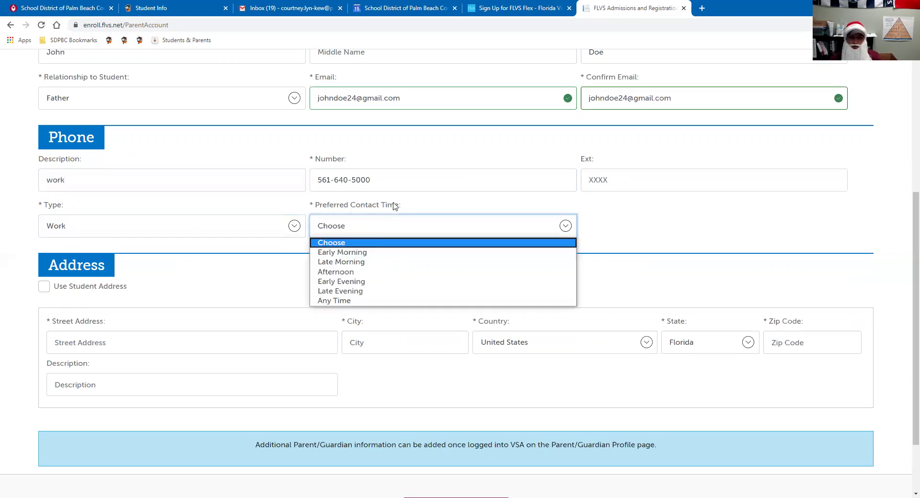
left_click(388, 285)
scroll(156, 332, "down", 1)
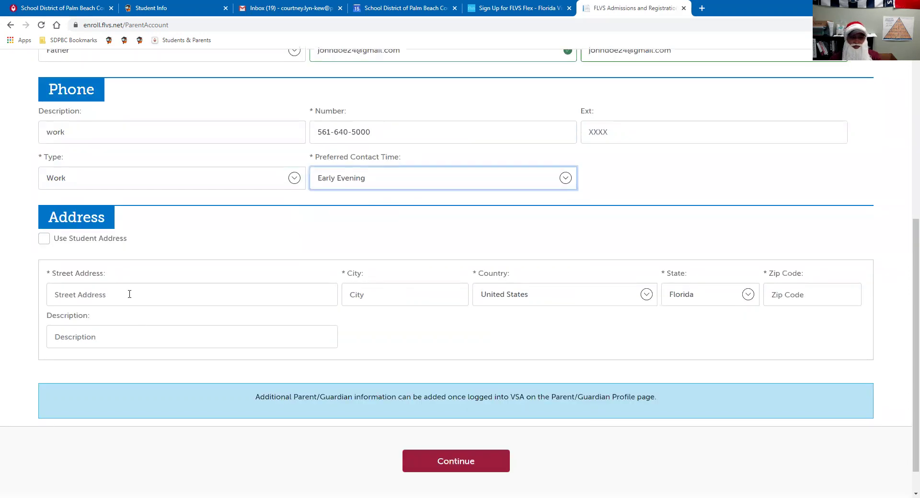
left_click(129, 295)
left_click(101, 350)
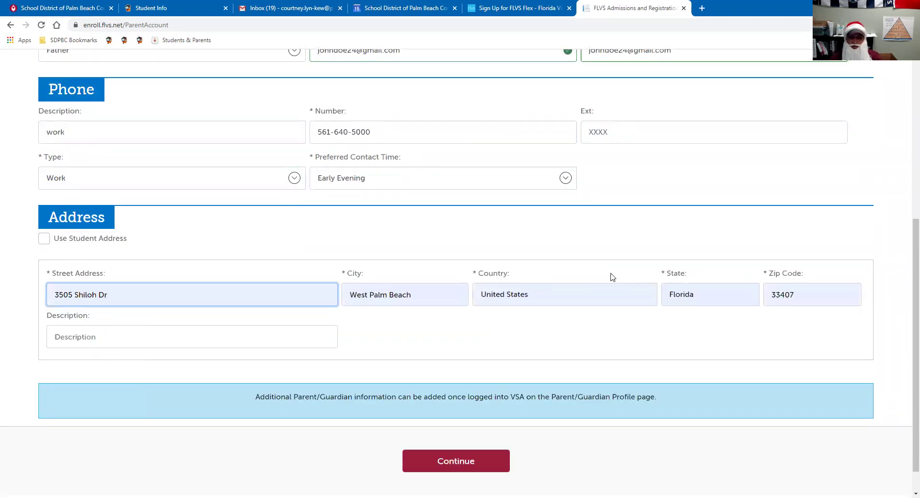
Step: Submit the parent info, review the Confirm Account Information page, and accept it
left_click(435, 462)
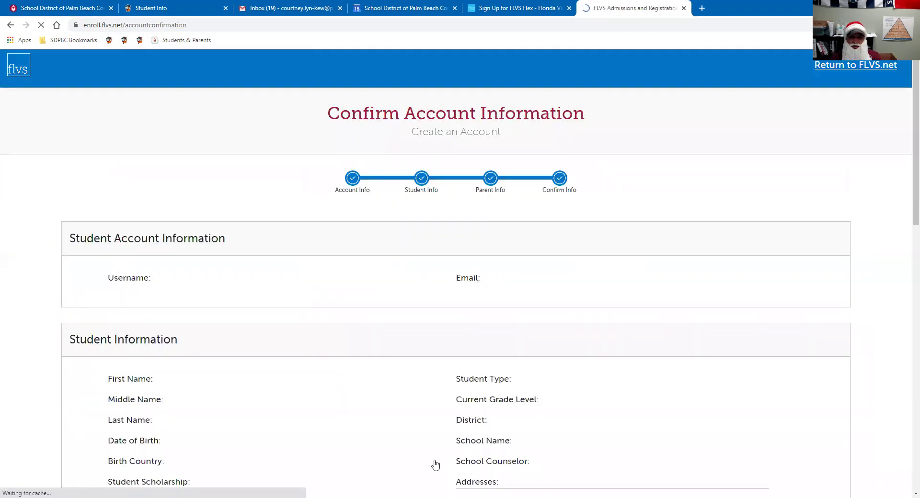
scroll(253, 335, "down", 1)
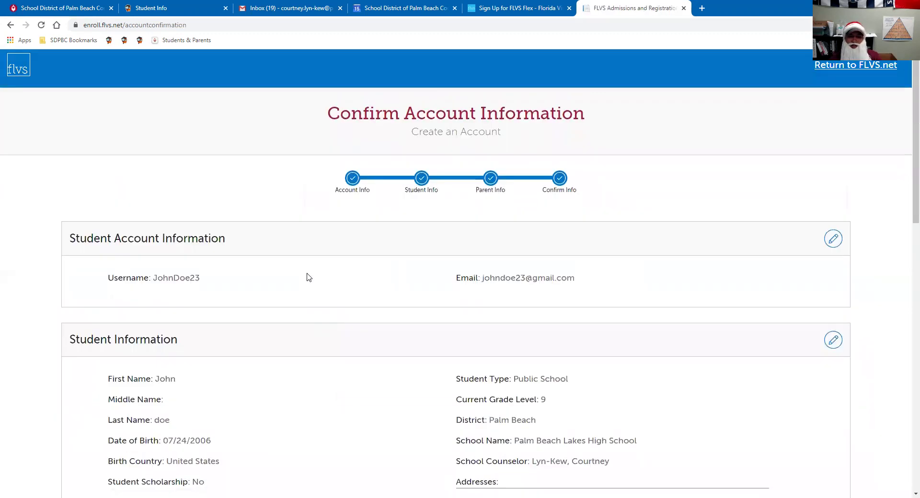
scroll(406, 289, "down", 1)
scroll(406, 288, "down", 2)
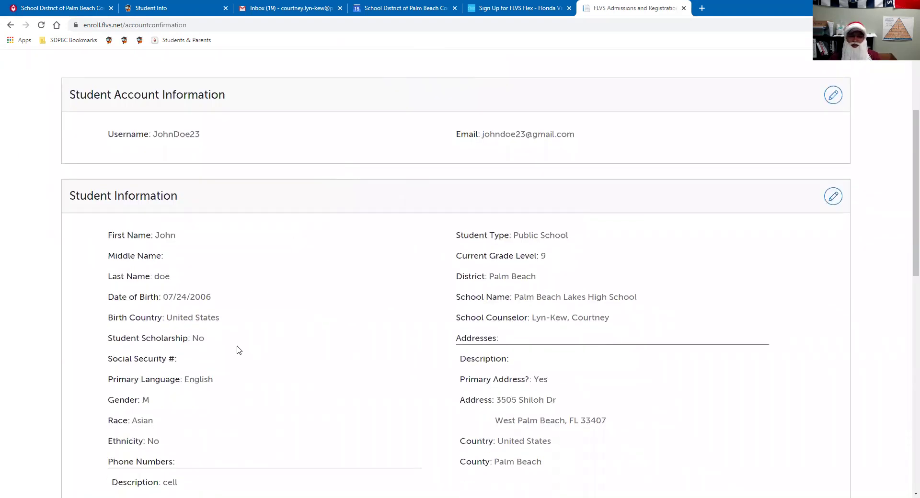
scroll(206, 356, "down", 1)
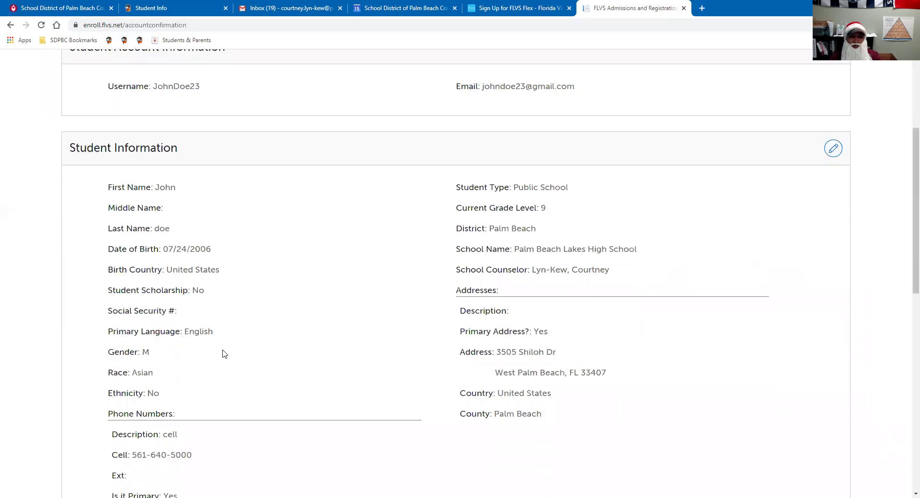
scroll(489, 306, "down", 3)
scroll(322, 325, "down", 8)
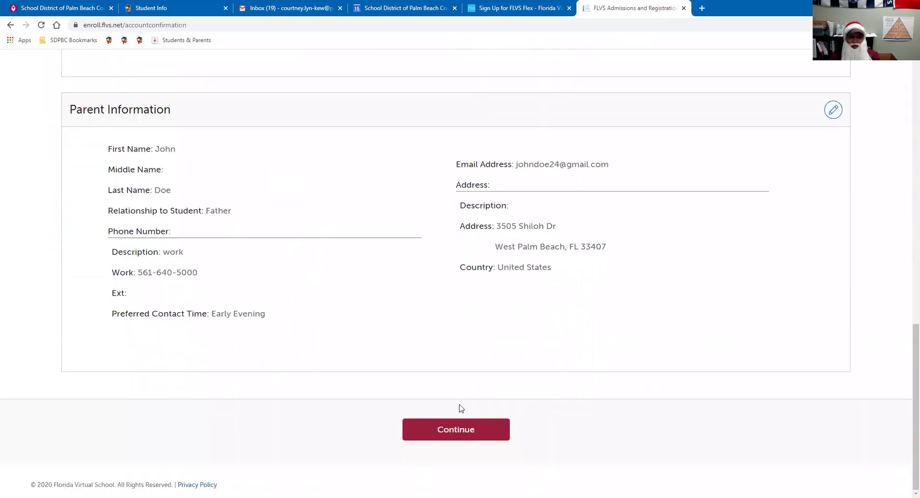
left_click(470, 432)
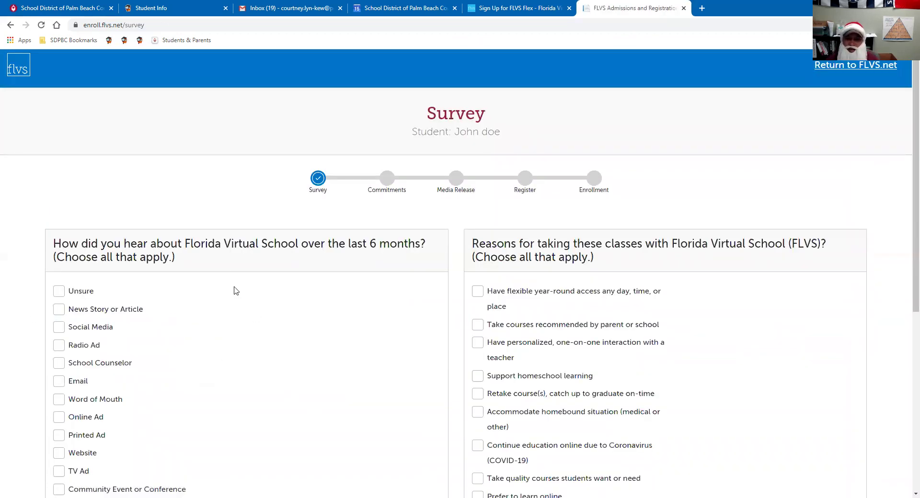
Step: Answer Other for how they heard about FLVS and for the reason for taking classes
scroll(163, 344, "down", 1)
scroll(163, 344, "down", 6)
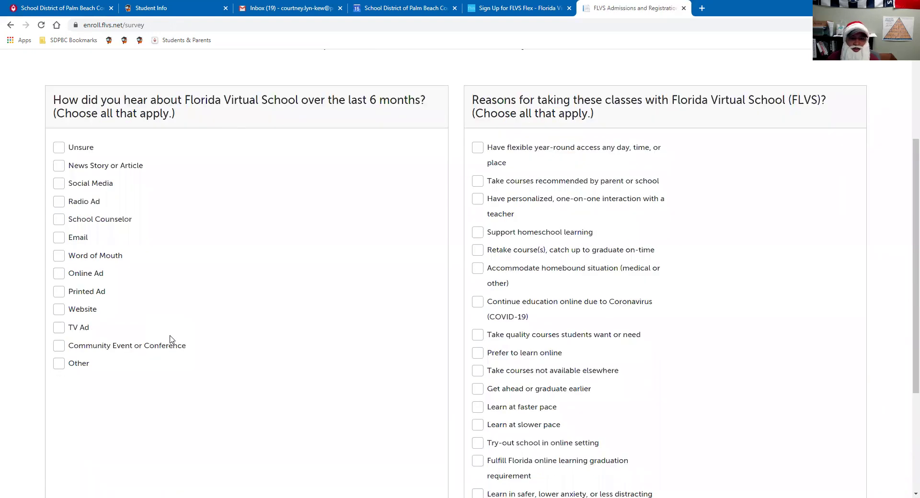
left_click(58, 195)
left_click(478, 358)
left_click(458, 436)
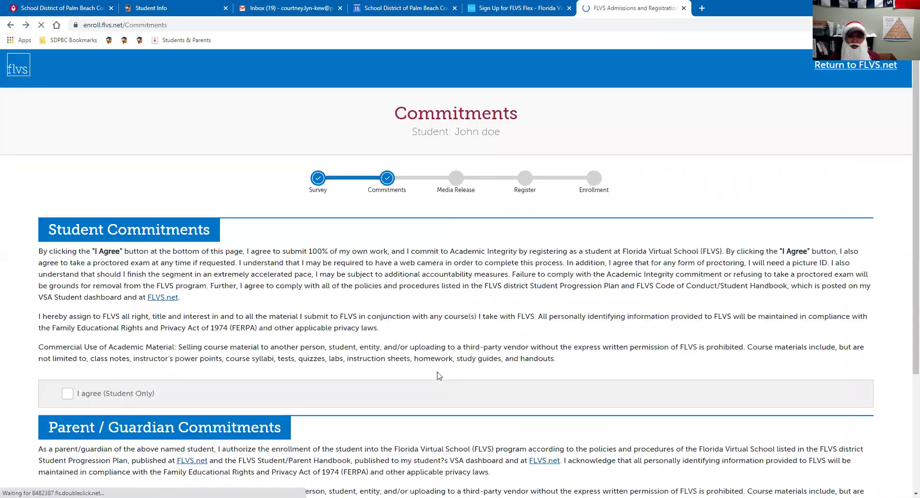
Step: Agree to both the student and parent/guardian commitments and submit them
left_click(68, 395)
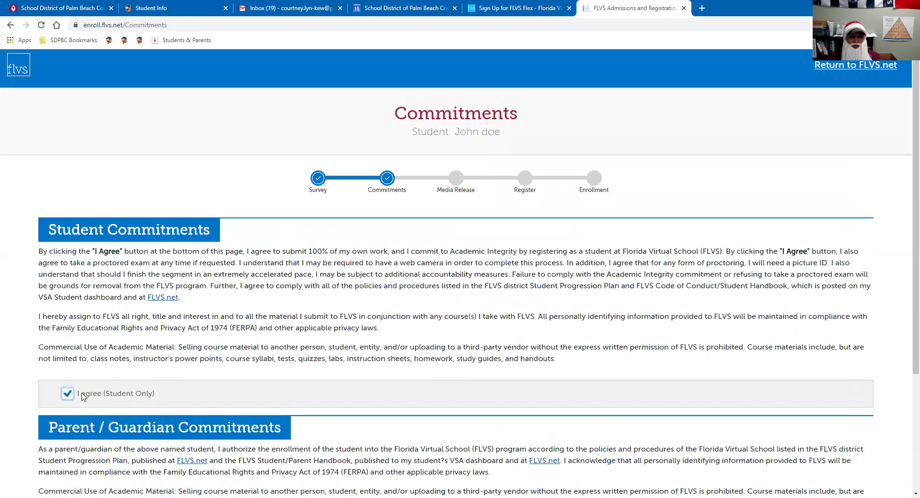
scroll(68, 395, "down", 3)
left_click(69, 375)
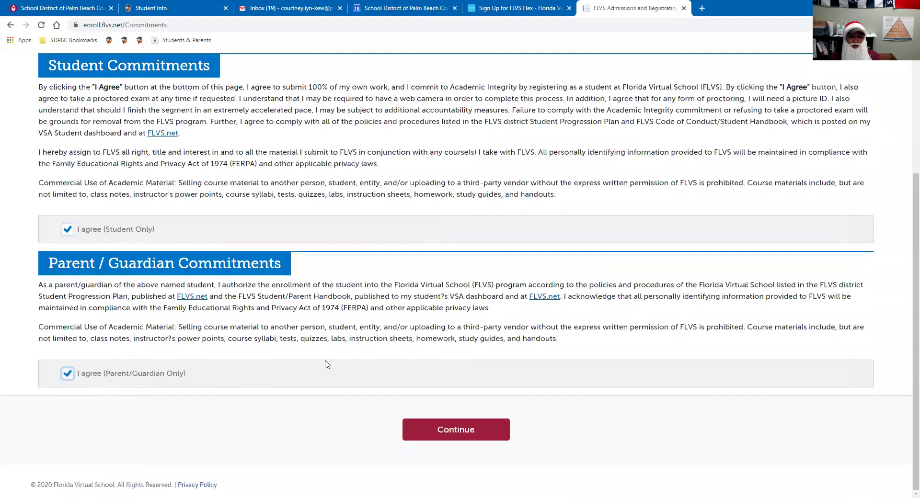
scroll(325, 365, "up", 2)
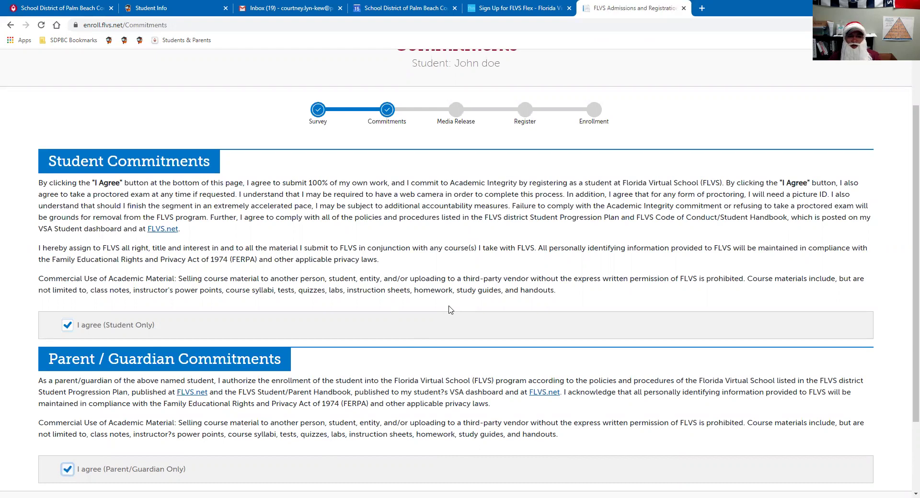
scroll(449, 309, "down", 2)
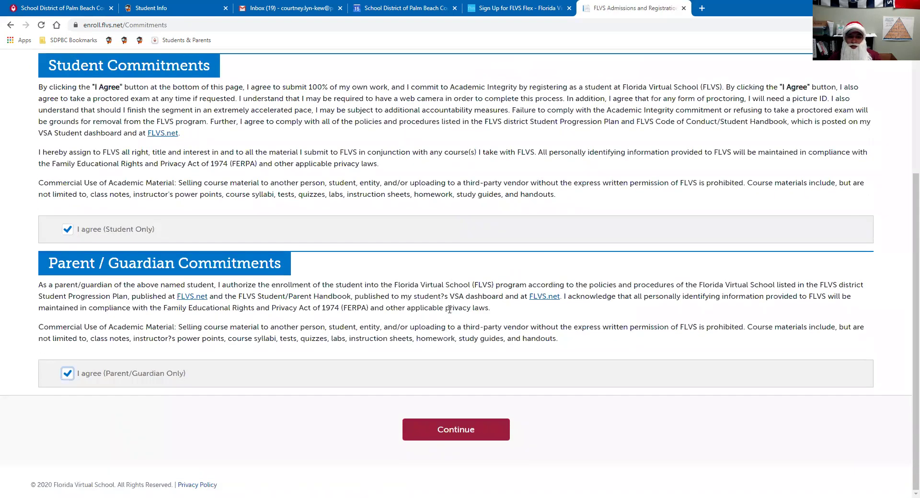
left_click(468, 433)
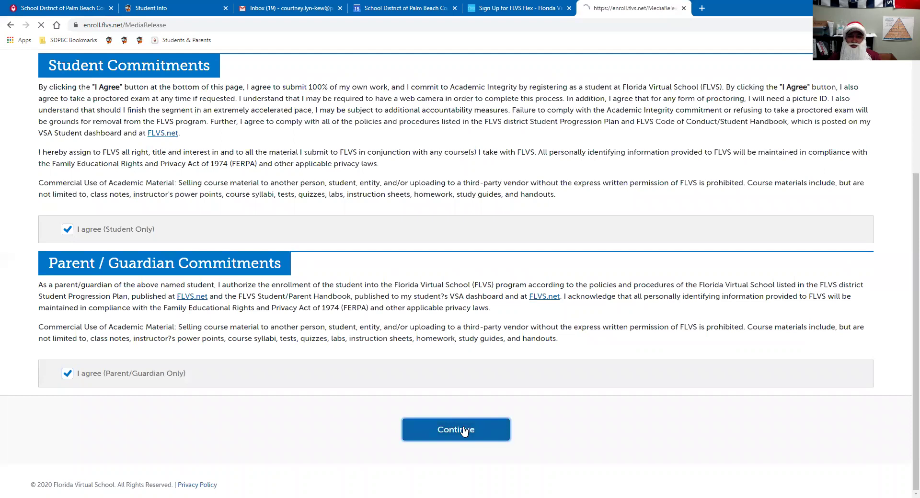
Step: Type the parent's name in the Signed field of the opted-in media release and submit
scroll(391, 392, "down", 2)
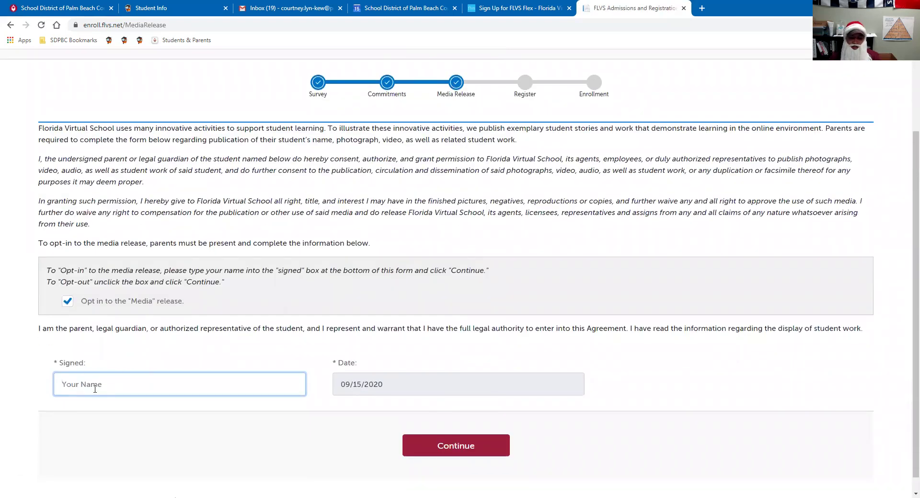
type("John Doe")
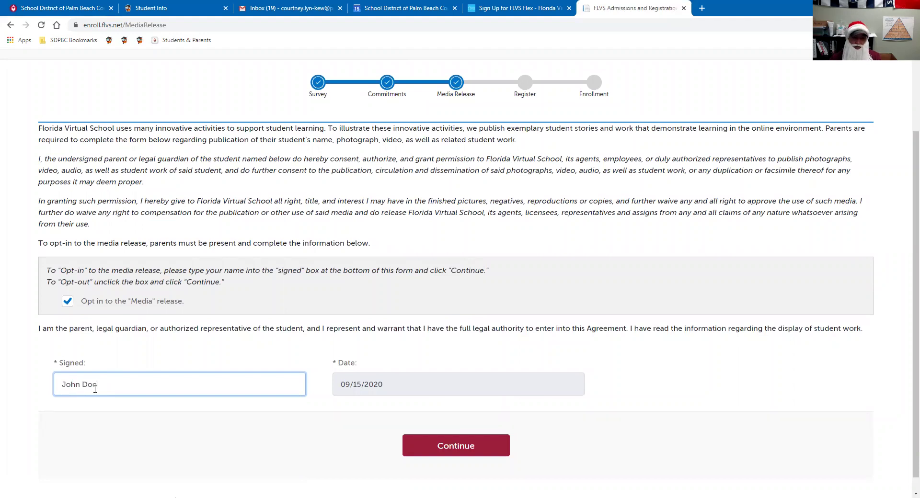
scroll(94, 389, "up", 1)
scroll(287, 407, "down", 2)
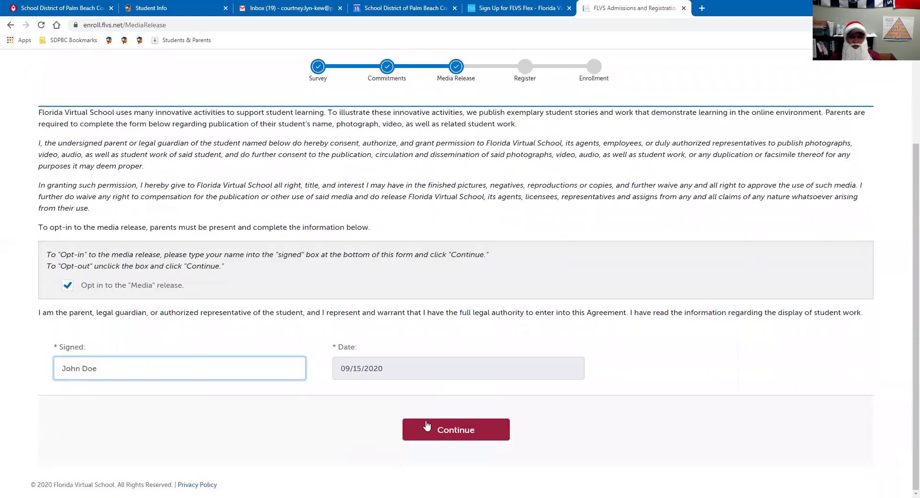
left_click(438, 430)
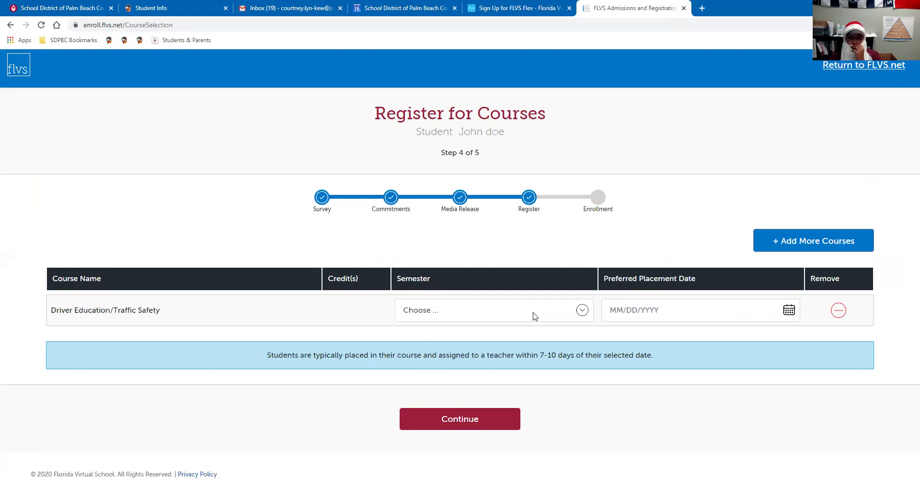
Step: Schedule Driver Education/Traffic Safety for Semester 1 with placement date 09/16/2020 and continue
left_click(578, 313)
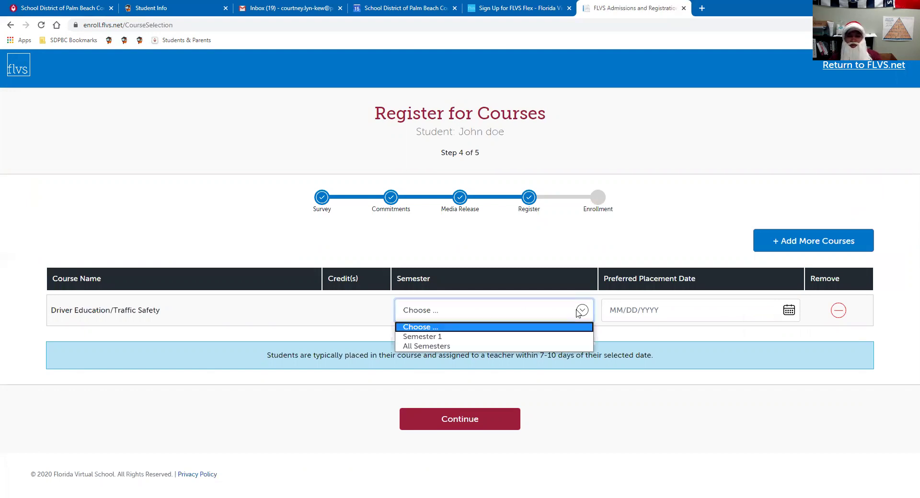
left_click(539, 337)
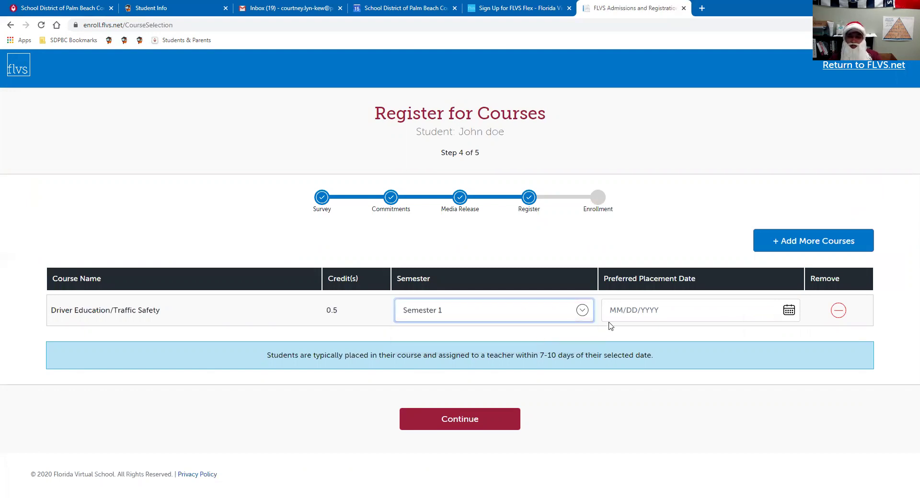
left_click(643, 311)
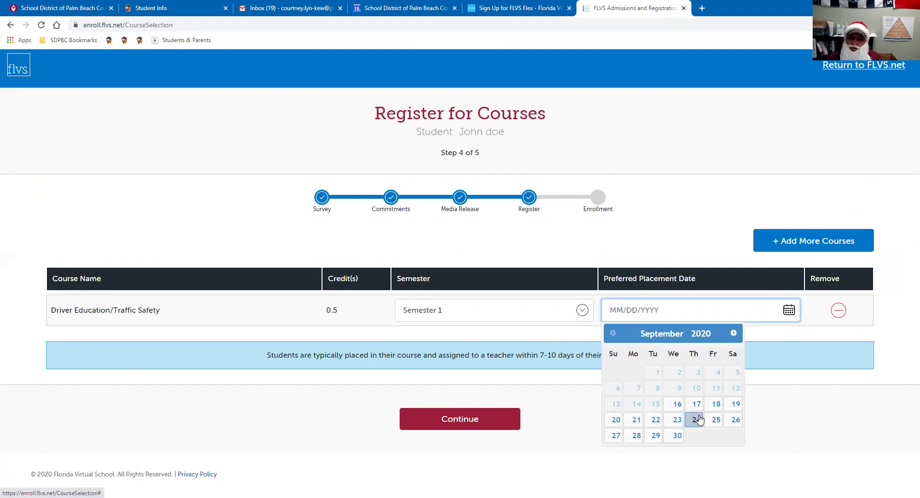
left_click(676, 404)
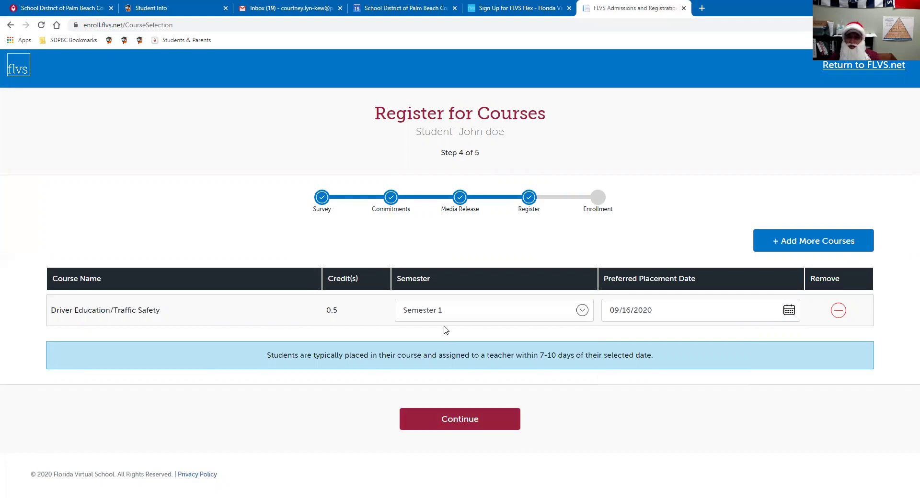
left_click(459, 420)
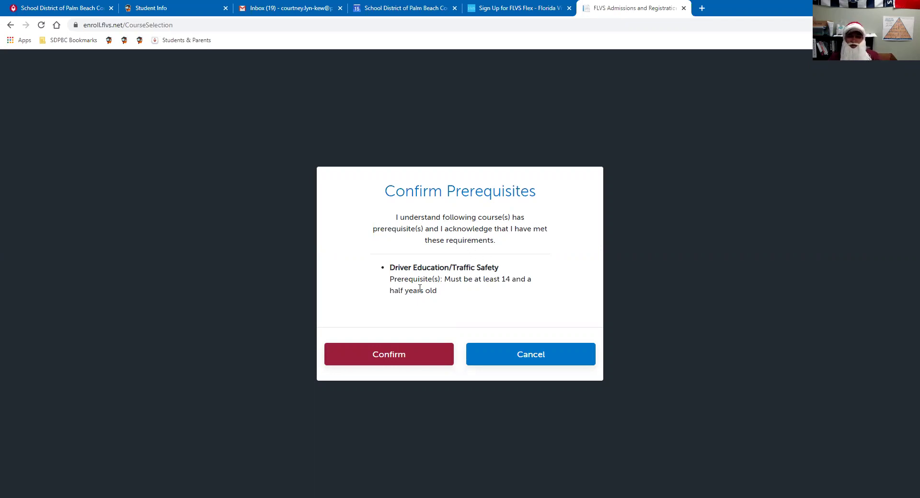
Step: Confirm prerequisites, submit the Driver Education/Traffic Safety enrollment, and go back to FLVS.net from Next Steps
left_click(411, 352)
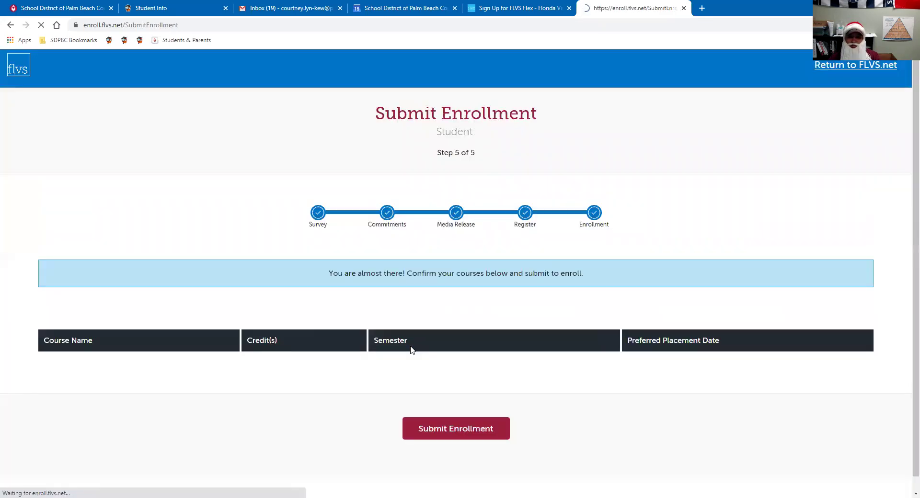
scroll(435, 353, "down", 2)
left_click(455, 424)
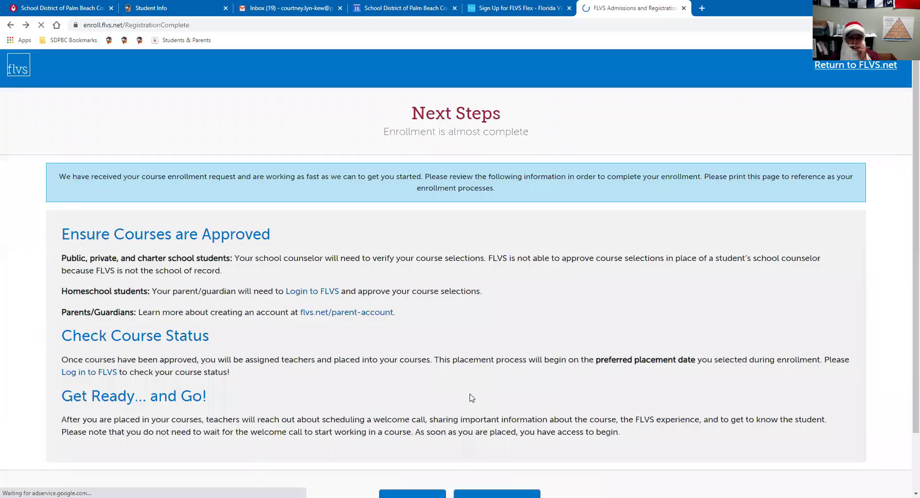
scroll(456, 381, "down", 2)
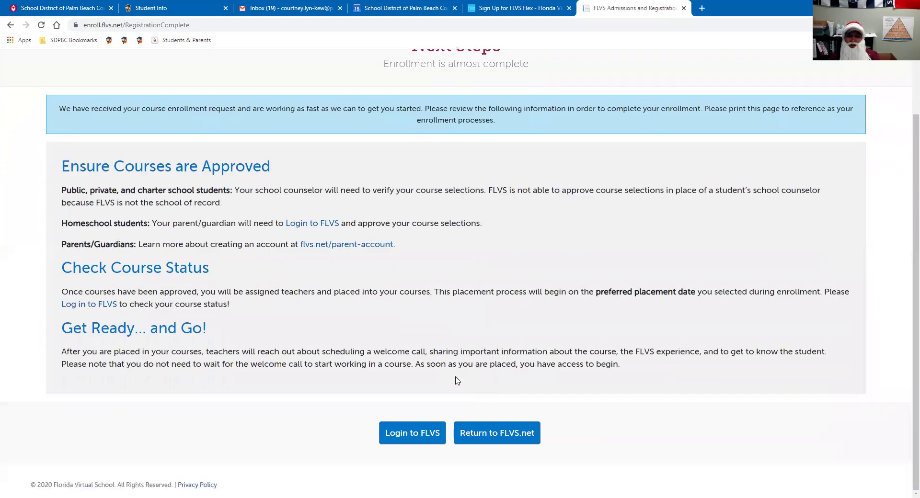
left_click(482, 436)
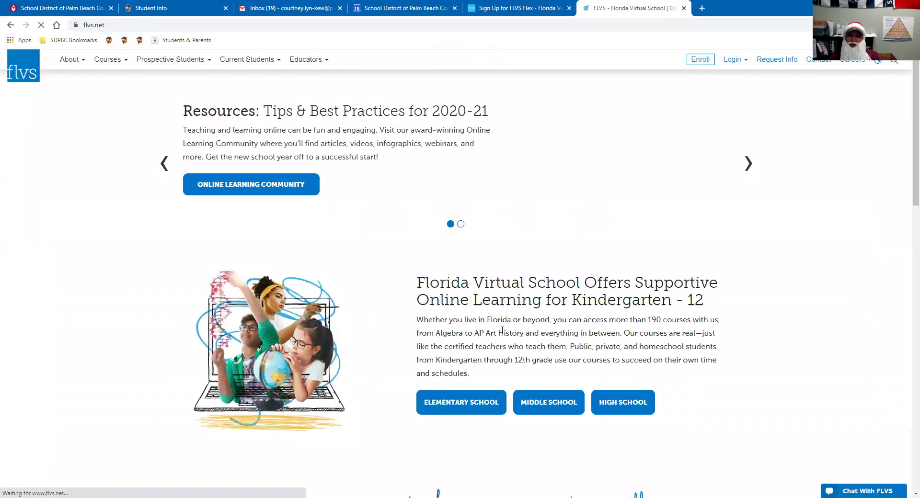